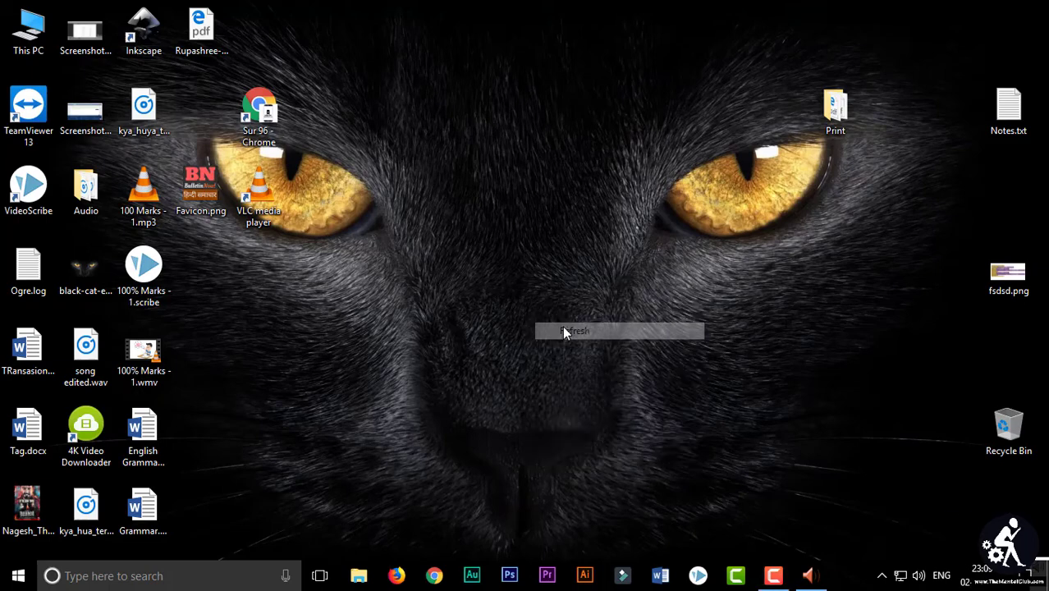
Step: Launch VideoScribe from the taskbar to bring up its login screen with saved credentials
{"action": "left_click", "coordinate": [699, 576]}
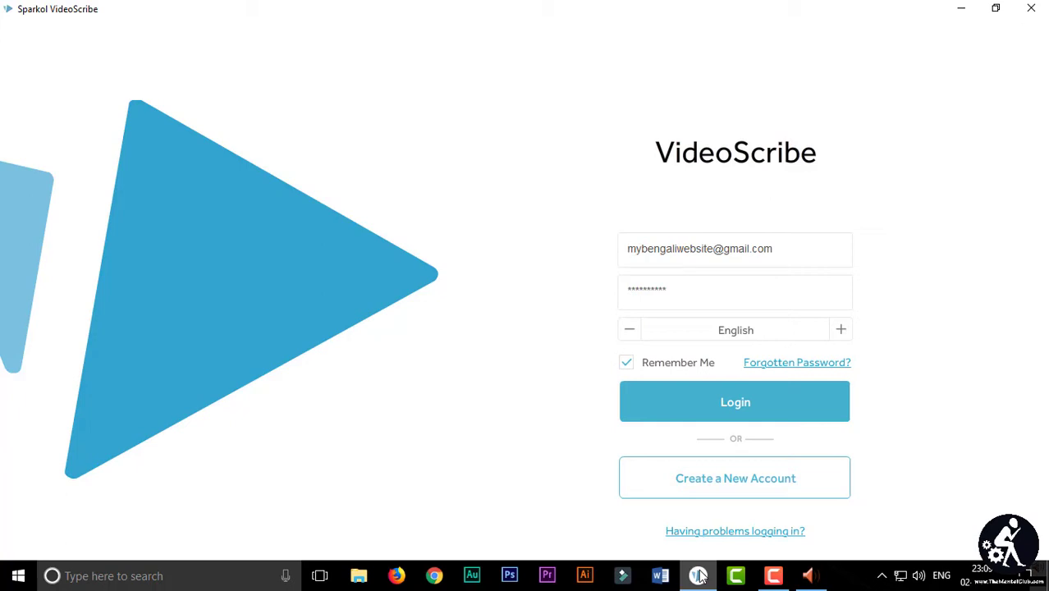
Step: Log in to the saved VideoScribe account and create a new blank scribe
{"action": "left_click", "coordinate": [656, 415]}
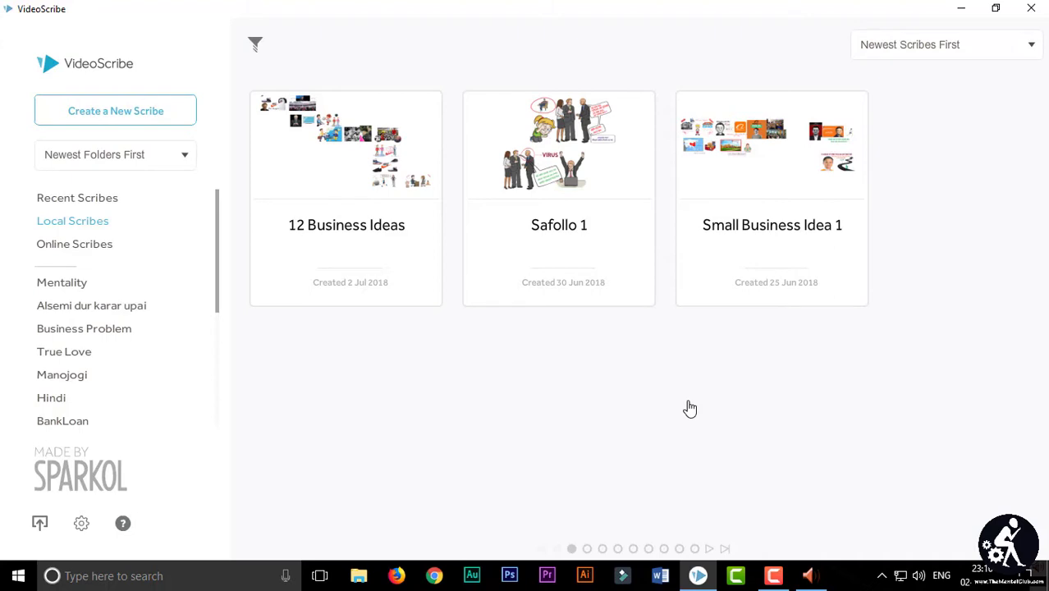
{"action": "left_click", "coordinate": [119, 109]}
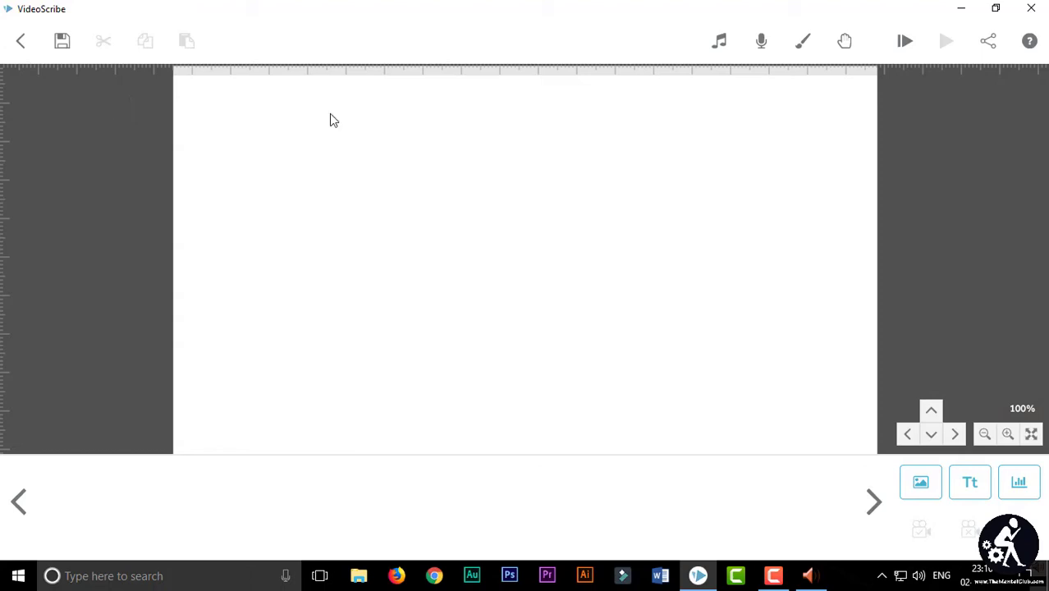
Step: Open the Scribe Music library and page forward to the F tracks showing First One (3:29)
{"action": "left_click", "coordinate": [720, 45]}
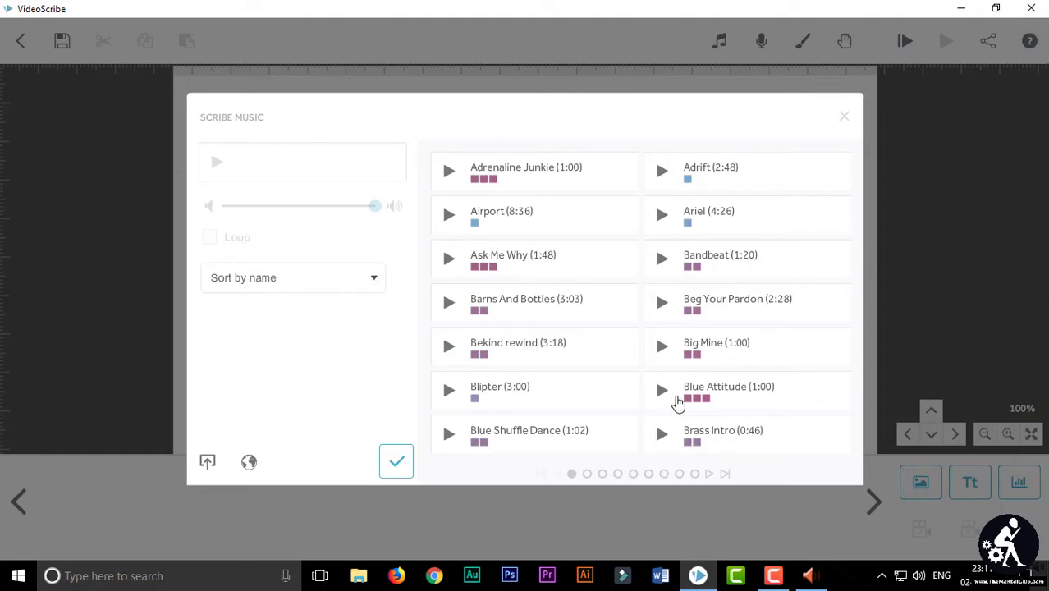
{"action": "left_click", "coordinate": [588, 475]}
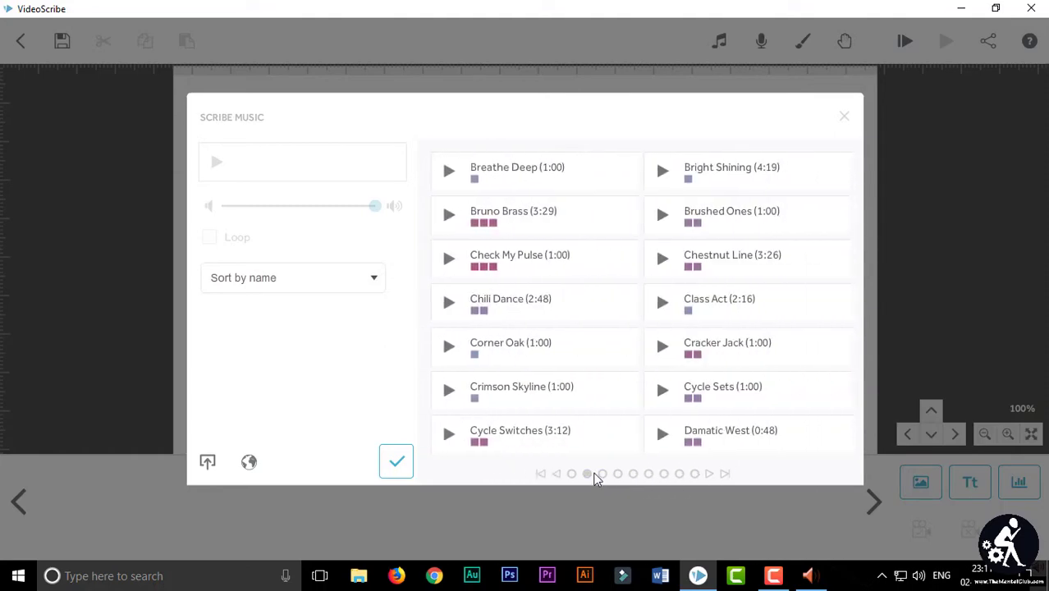
{"action": "left_click", "coordinate": [603, 475]}
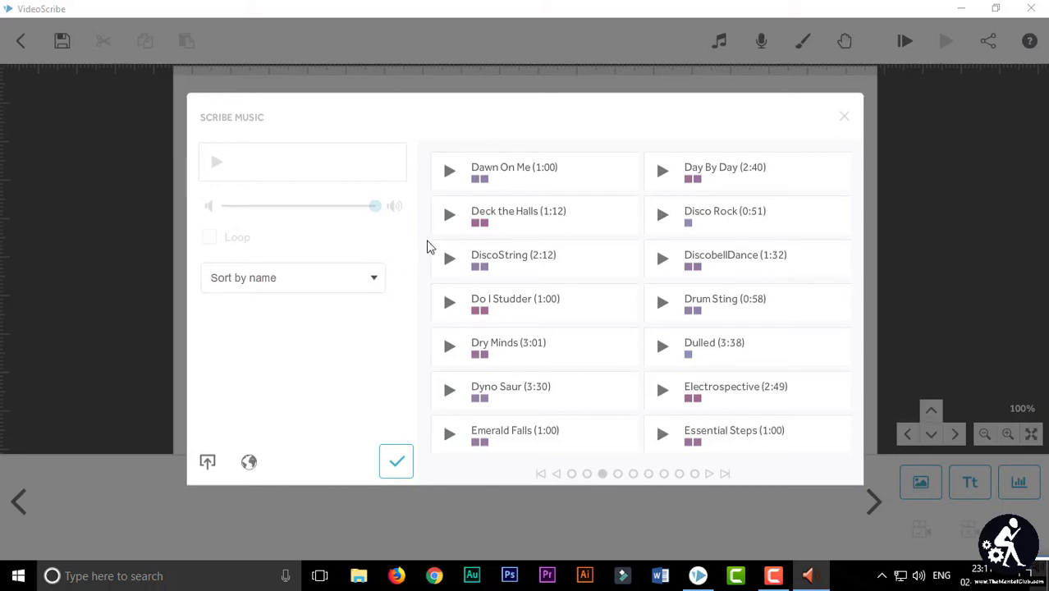
{"action": "left_click", "coordinate": [587, 474]}
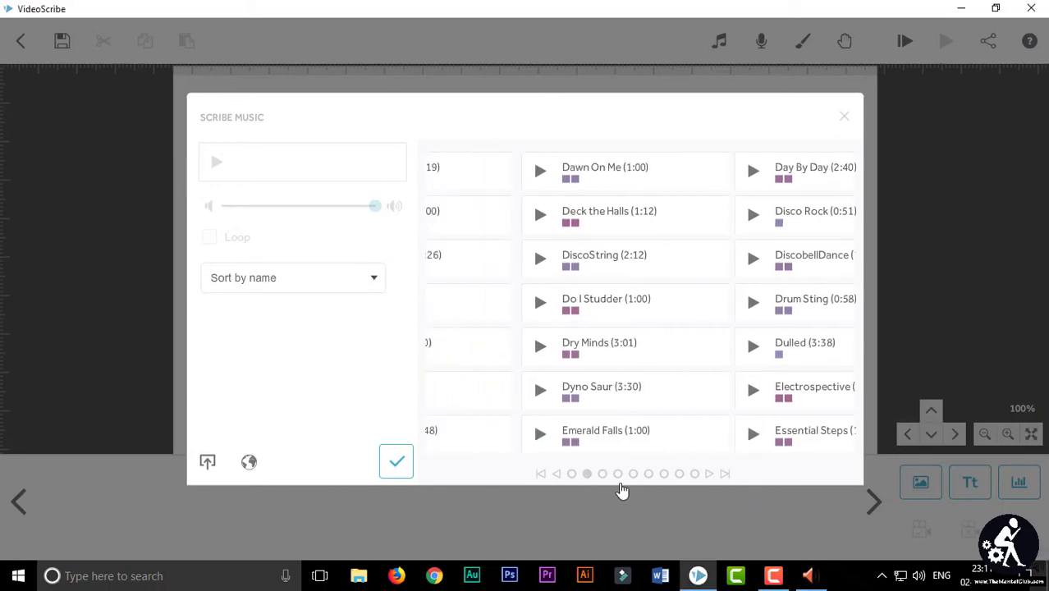
{"action": "left_click", "coordinate": [562, 476]}
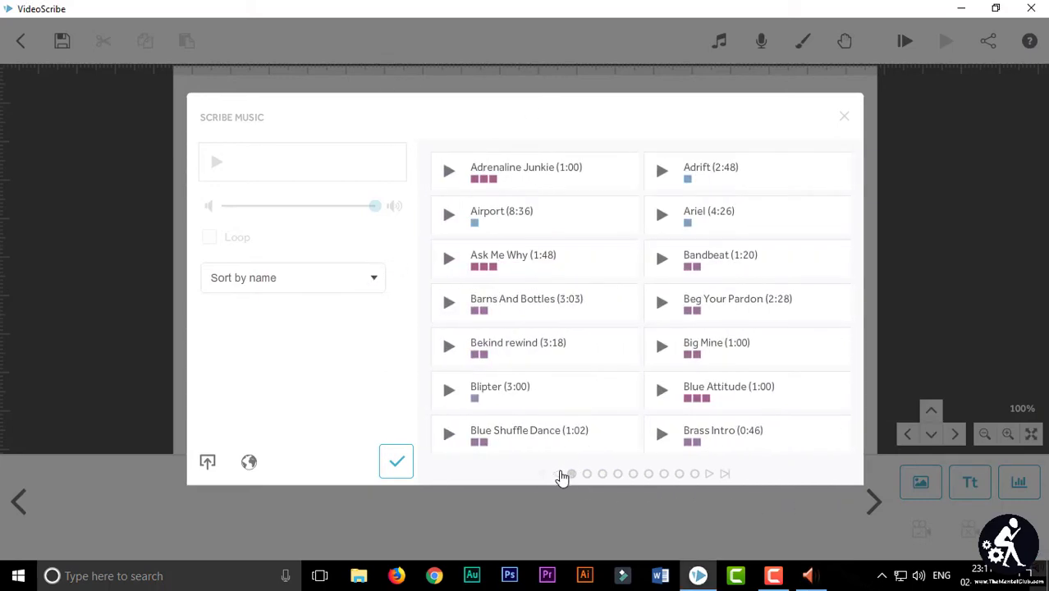
{"action": "left_click", "coordinate": [602, 475]}
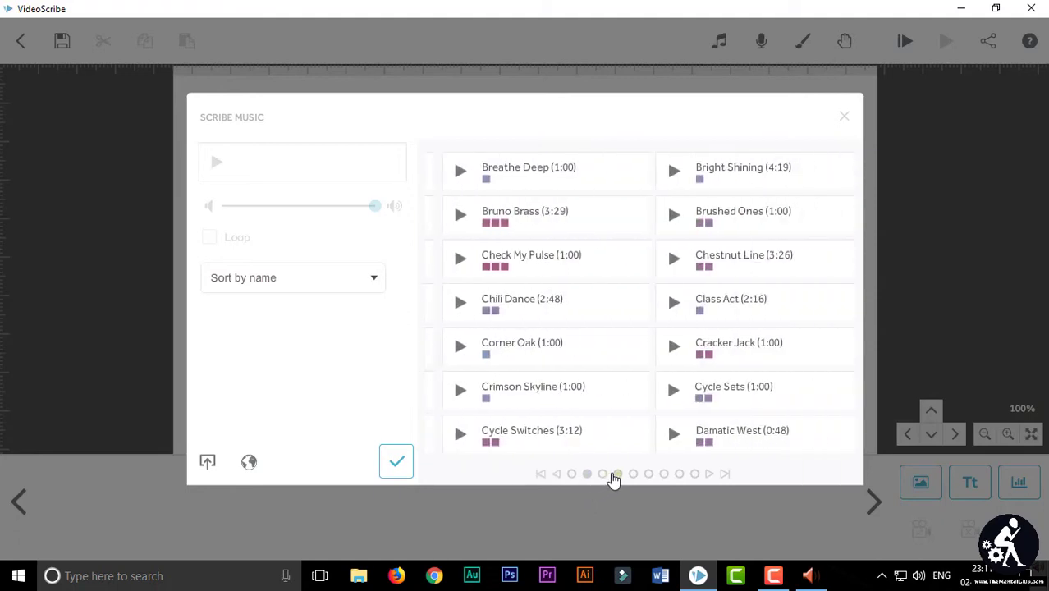
{"action": "left_click", "coordinate": [618, 475]}
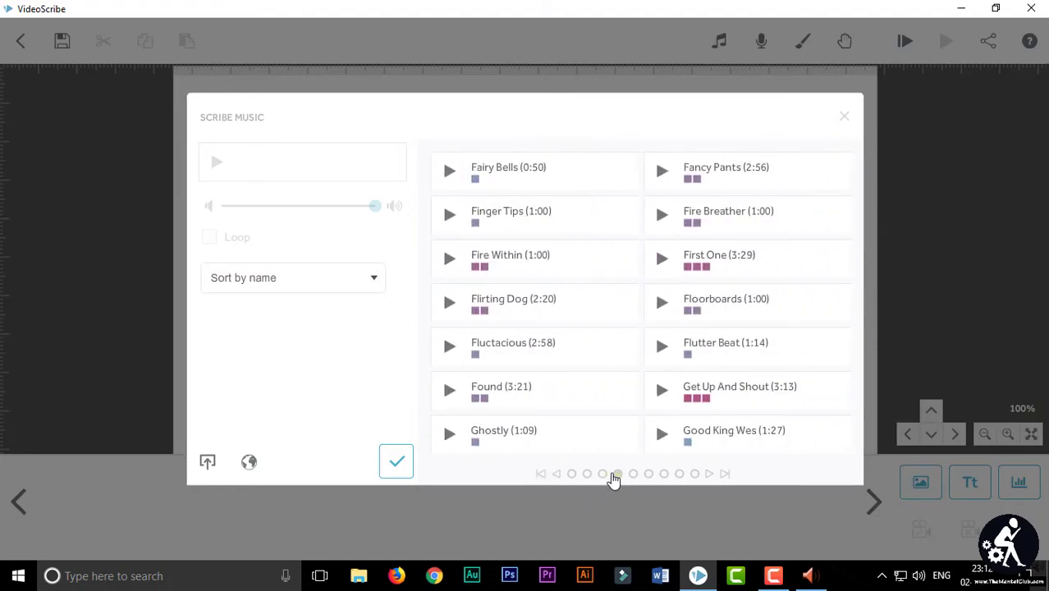
Step: Open the Windows Run box and replace its contents with %appdata%
{"action": "key", "text": "super+r"}
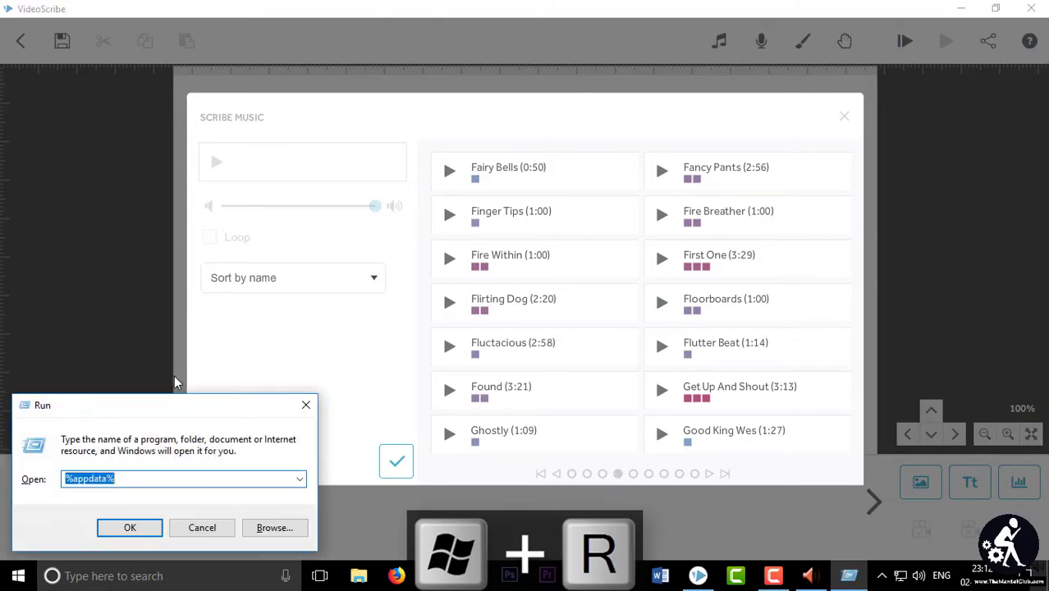
{"action": "left_click", "coordinate": [136, 480]}
{"action": "key", "text": "BackSpace"}
{"action": "key", "text": "BackSpace"}
{"action": "key", "text": "BackSpace"}
{"action": "key", "text": "BackSpace"}
{"action": "key", "text": "BackSpace"}
{"action": "key", "text": "BackSpace"}
{"action": "key", "text": "BackSpace"}
{"action": "key", "text": "BackSpace"}
{"action": "key", "text": "BackSpace"}
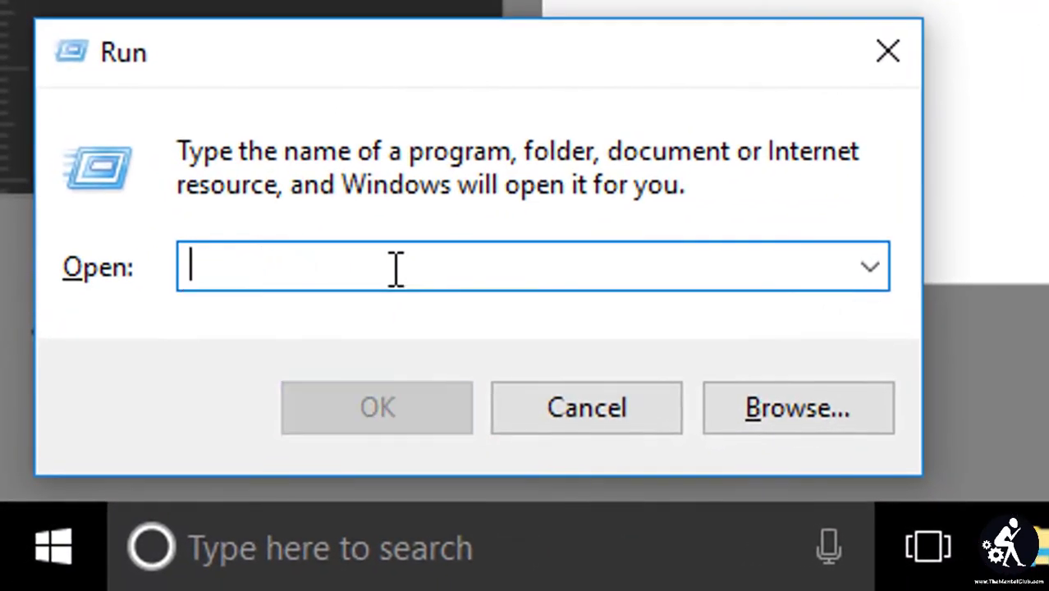
{"action": "type", "text": "%"}
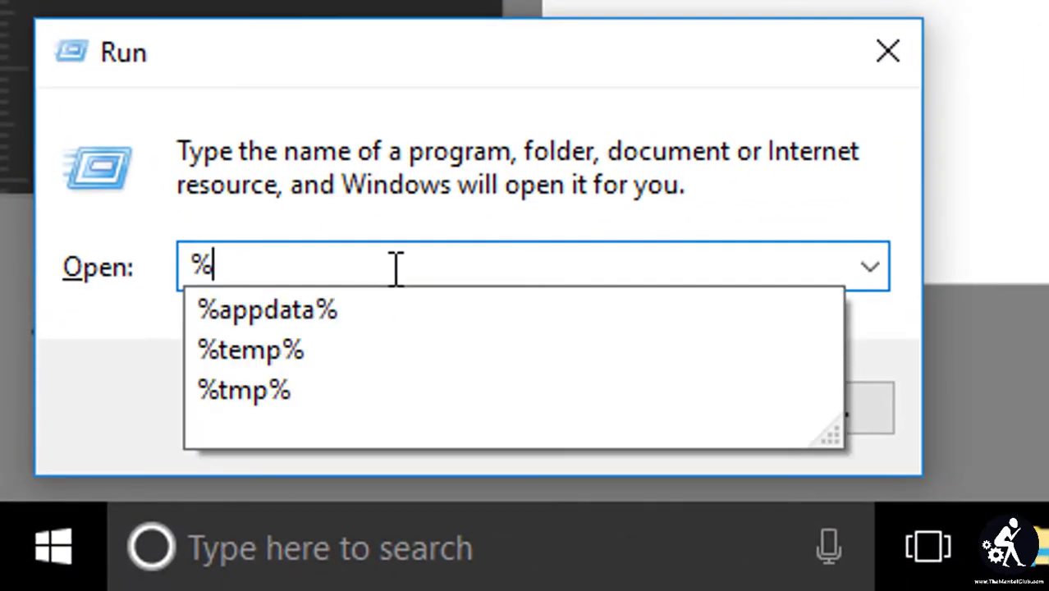
{"action": "type", "text": "app"}
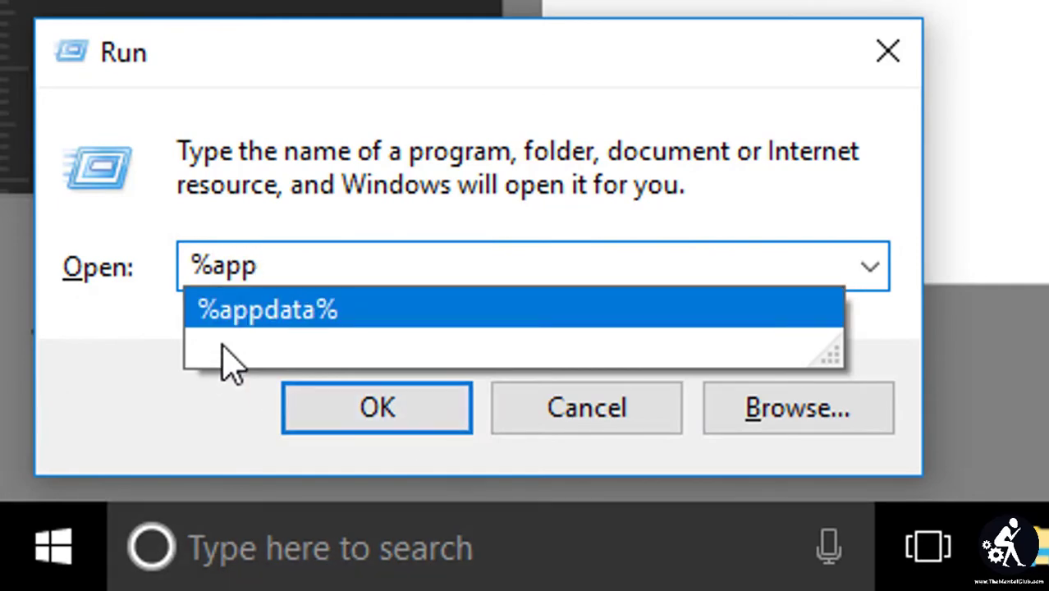
{"action": "left_click", "coordinate": [251, 335]}
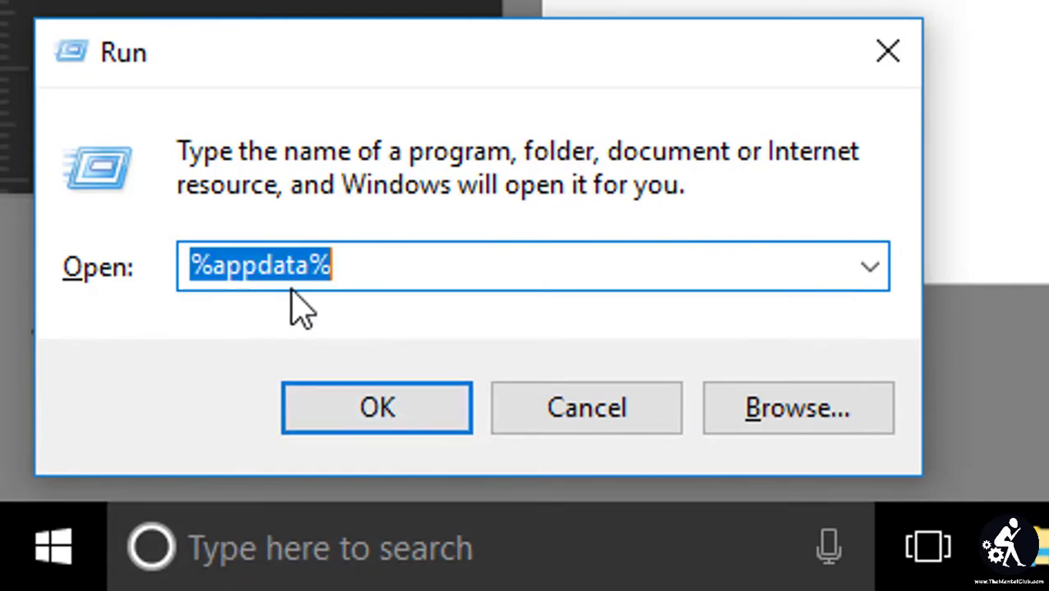
{"action": "left_click", "coordinate": [377, 264]}
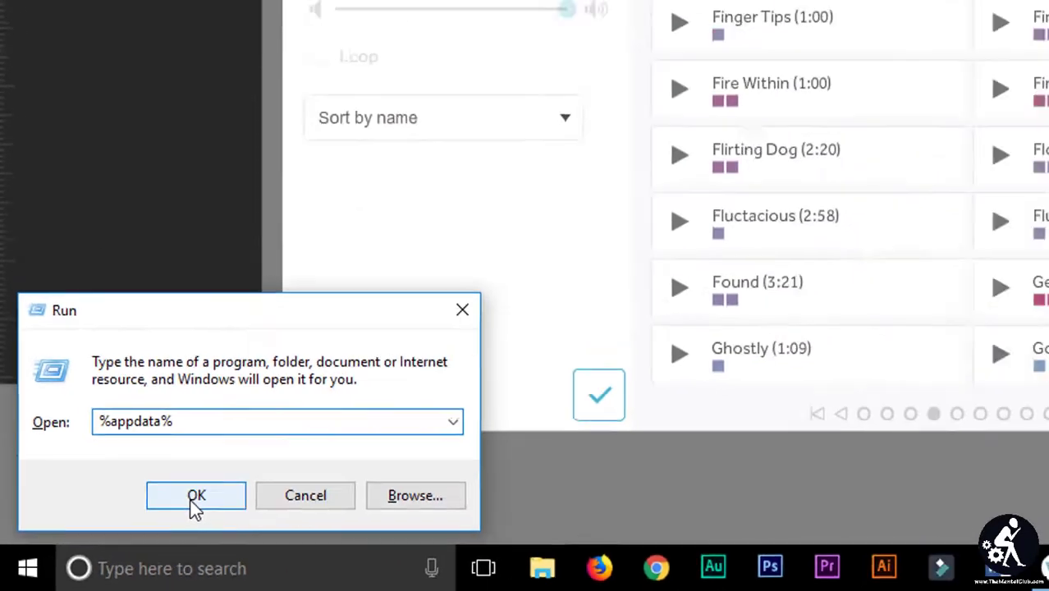
Step: Open the AppData\Roaming folder, check its full C-drive path in the address bar, then close Explorer
{"action": "left_click", "coordinate": [365, 410]}
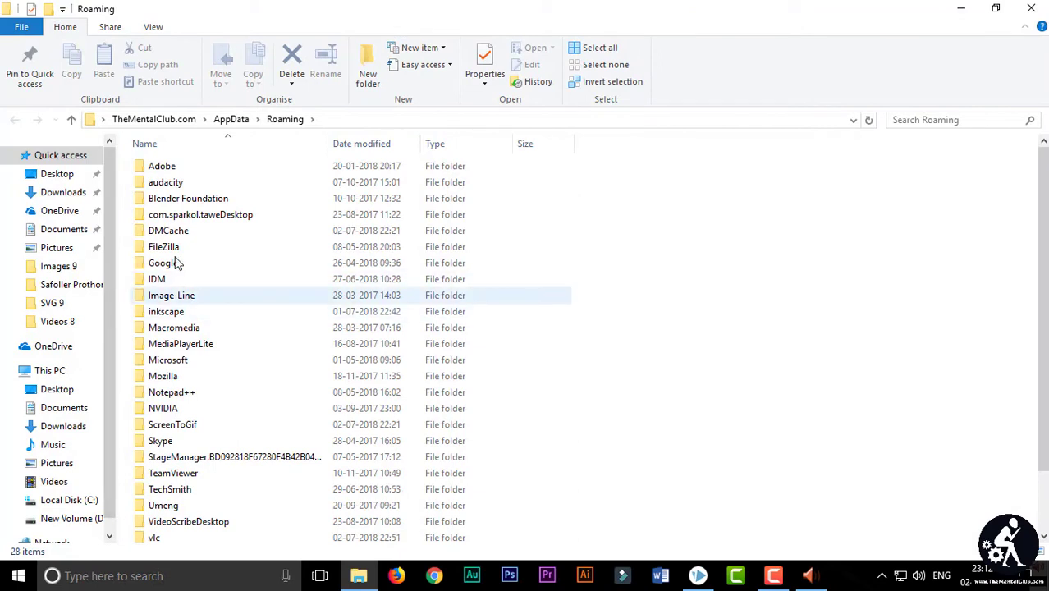
{"action": "left_click_drag", "start_coordinate": [1040, 186], "coordinate": [1021, 169]}
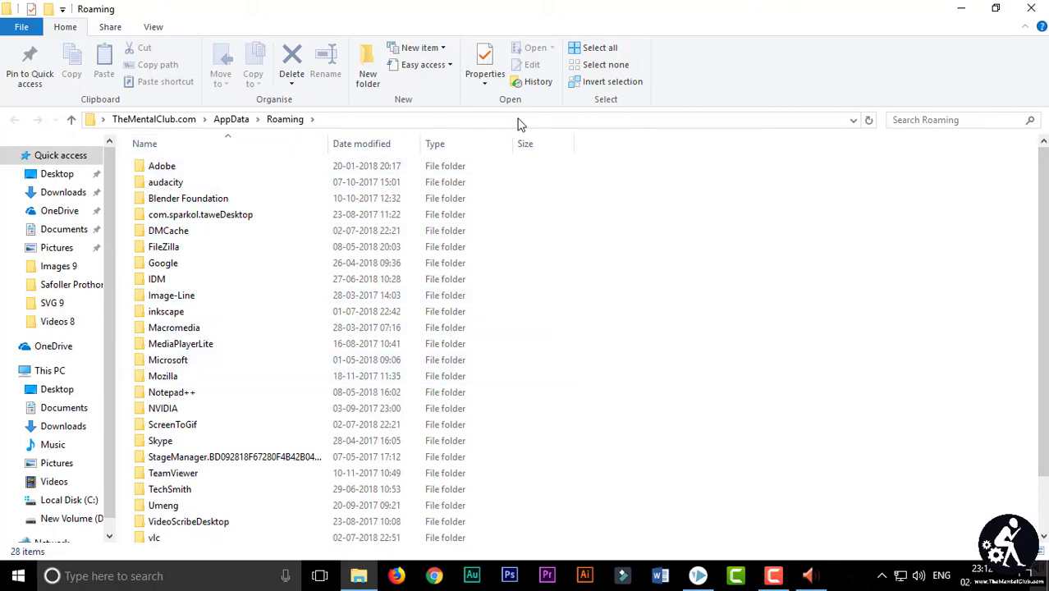
{"action": "left_click", "coordinate": [566, 121]}
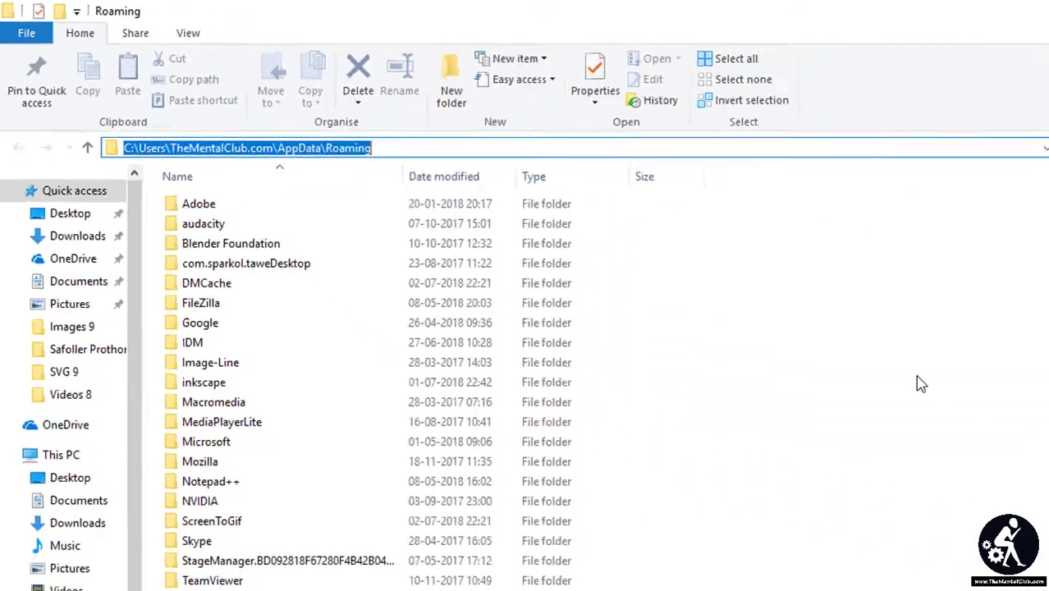
{"action": "left_click", "coordinate": [815, 320]}
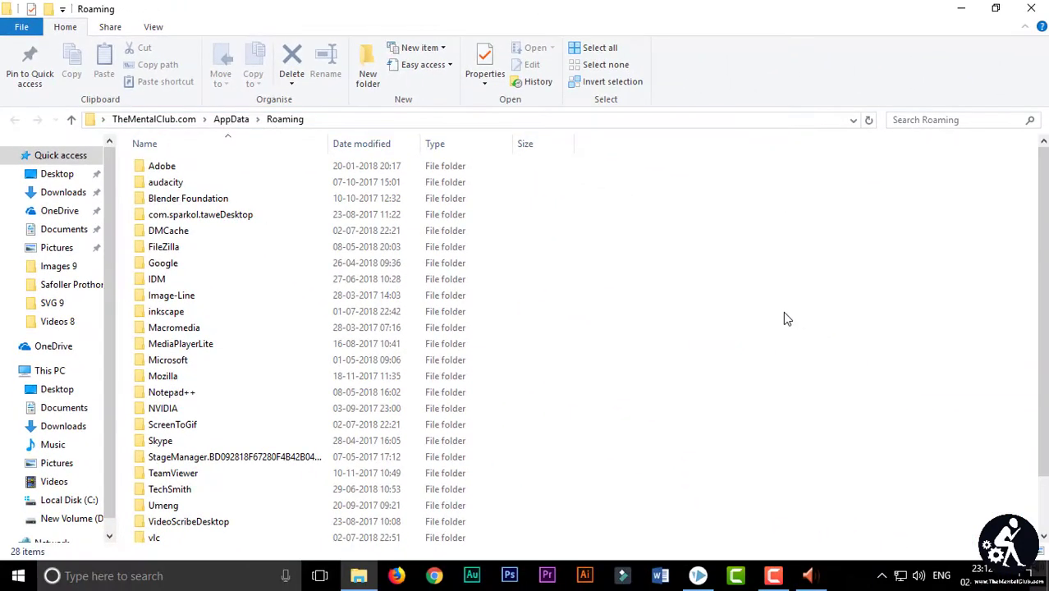
{"action": "left_click", "coordinate": [1036, 7]}
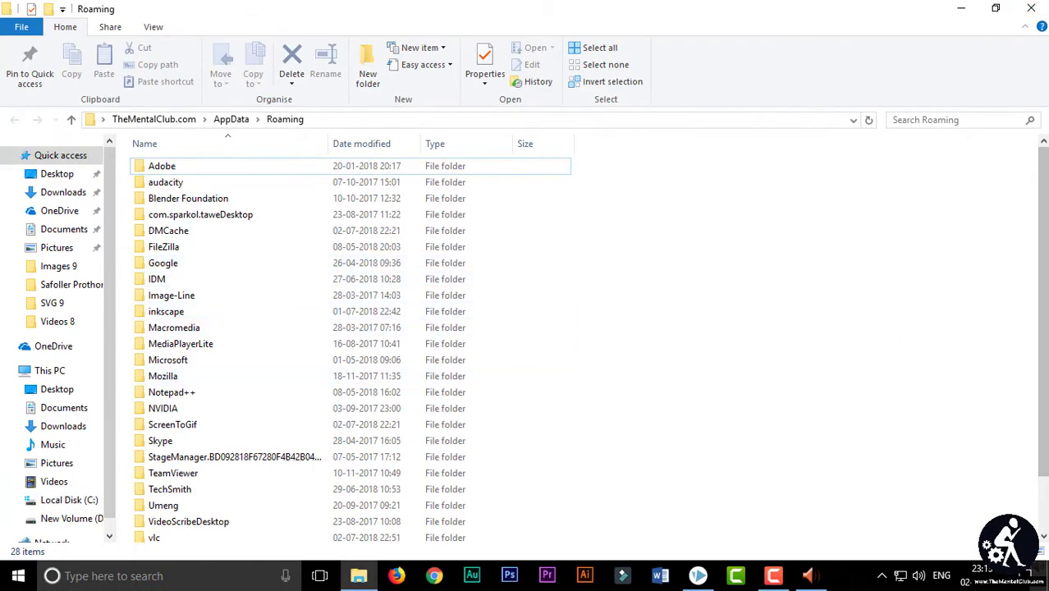
Step: Browse into VideoScribeDesktop\Local Store\Documents, then switch back to VideoScribe's music library
{"action": "scroll", "coordinate": [345, 345], "scroll_direction": "down", "scroll_amount": 2}
{"action": "mouse_move", "coordinate": [208, 469]}
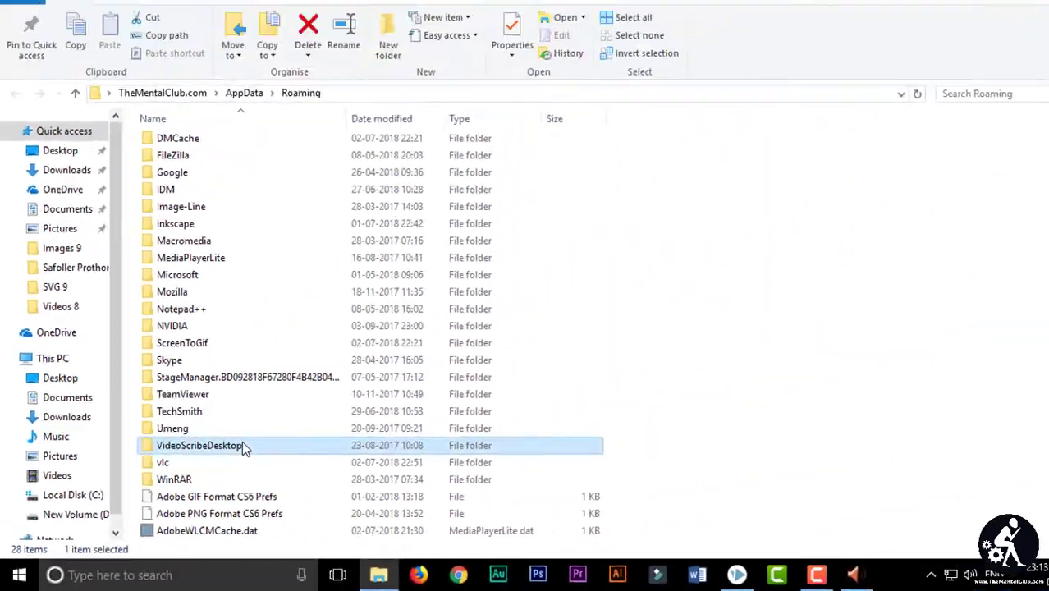
{"action": "double_click", "coordinate": [585, 238]}
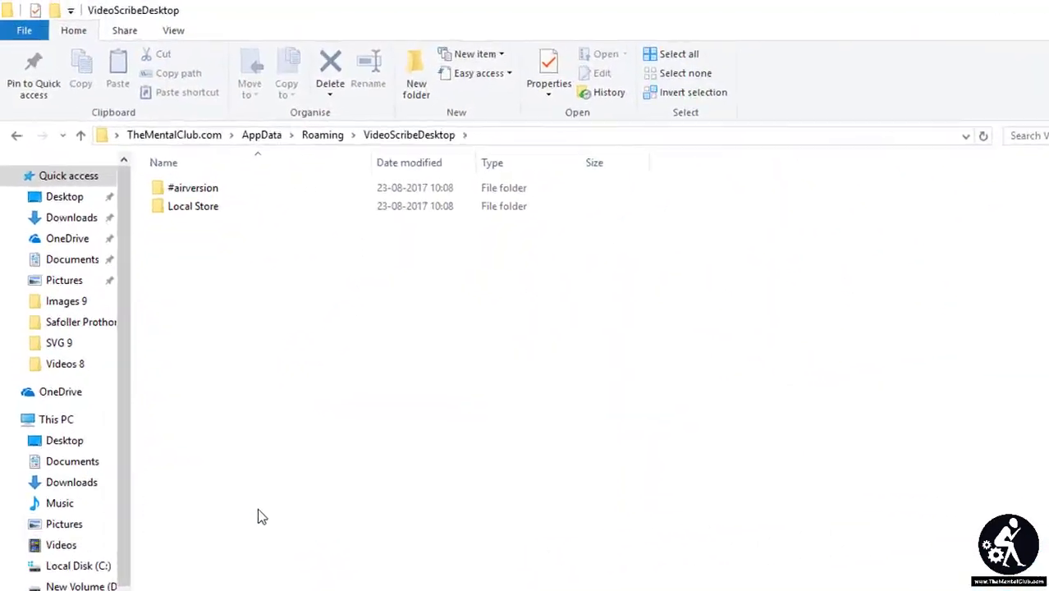
{"action": "double_click", "coordinate": [200, 214]}
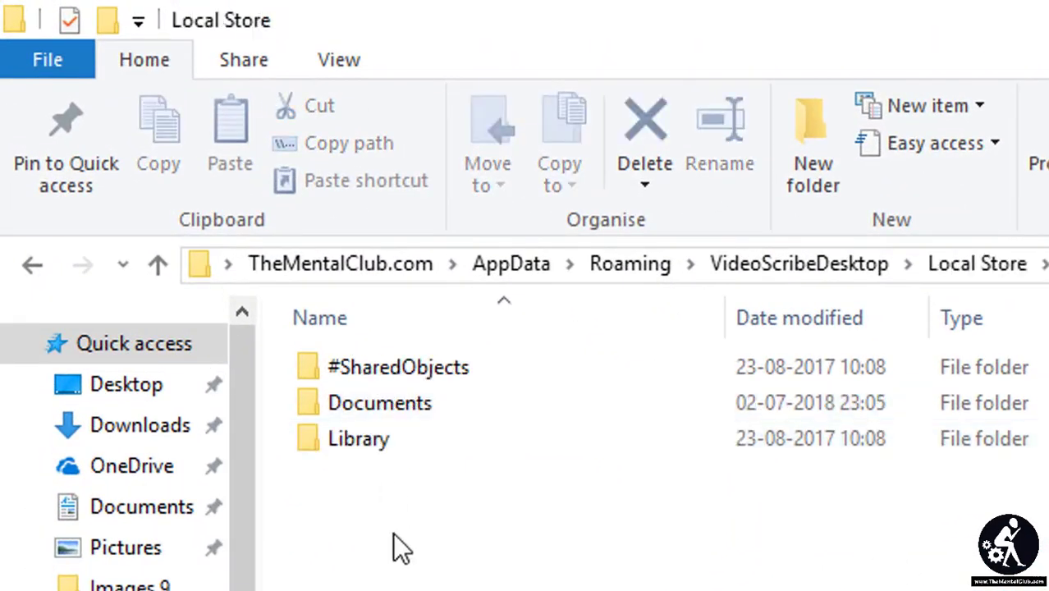
{"action": "double_click", "coordinate": [381, 407]}
{"action": "mouse_move", "coordinate": [1043, 173]}
{"action": "left_mouse_down"}
{"action": "mouse_move", "coordinate": [1043, 291]}
{"action": "mouse_move", "coordinate": [1043, 160]}
{"action": "left_mouse_up"}
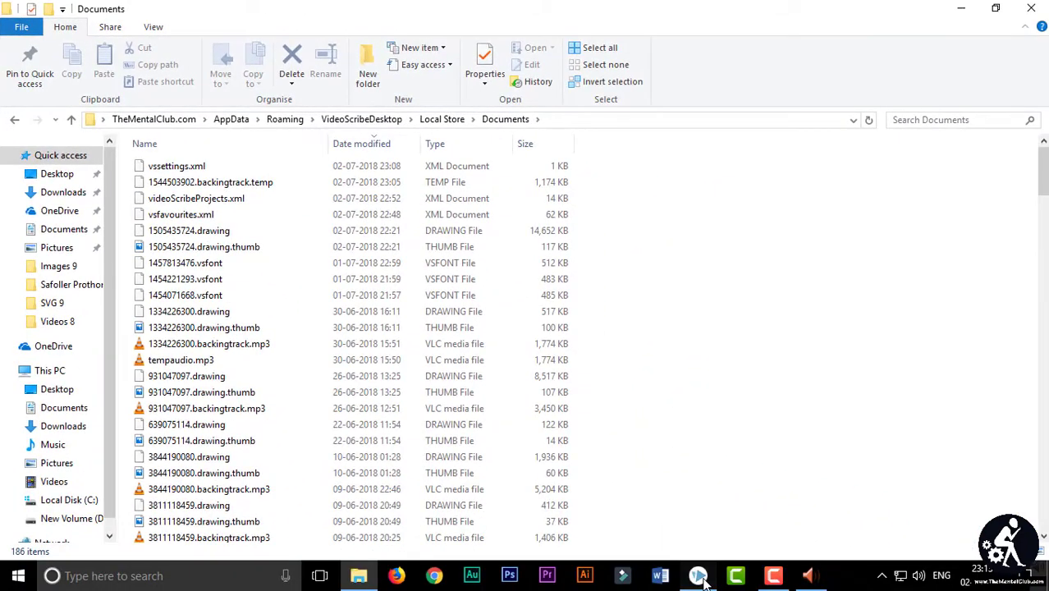
{"action": "left_click", "coordinate": [699, 577]}
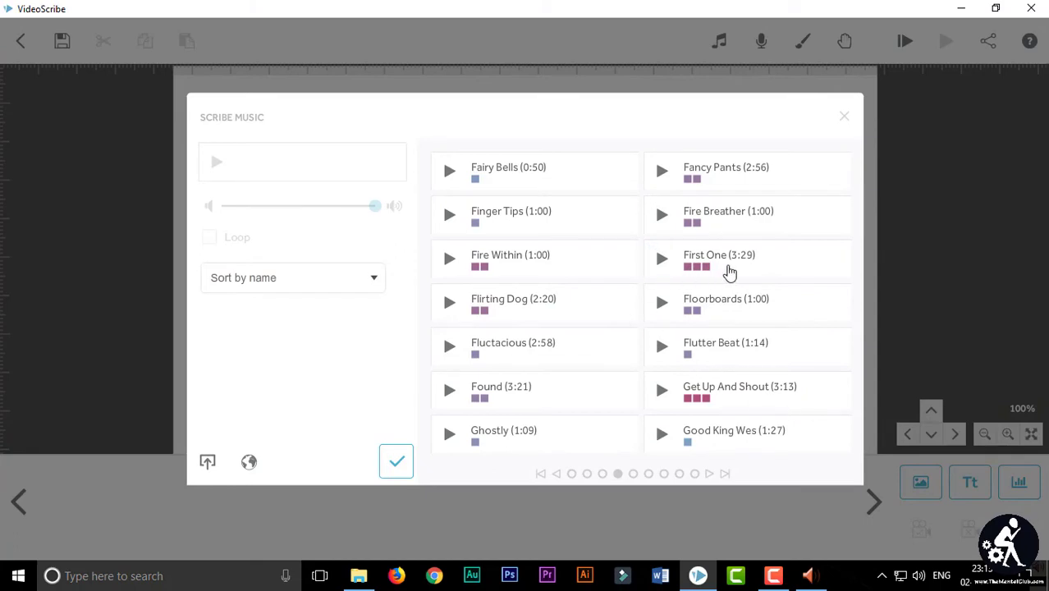
Step: Choose First One (3:29) in the Scribe Music list and confirm it as background music
{"action": "left_click", "coordinate": [733, 262]}
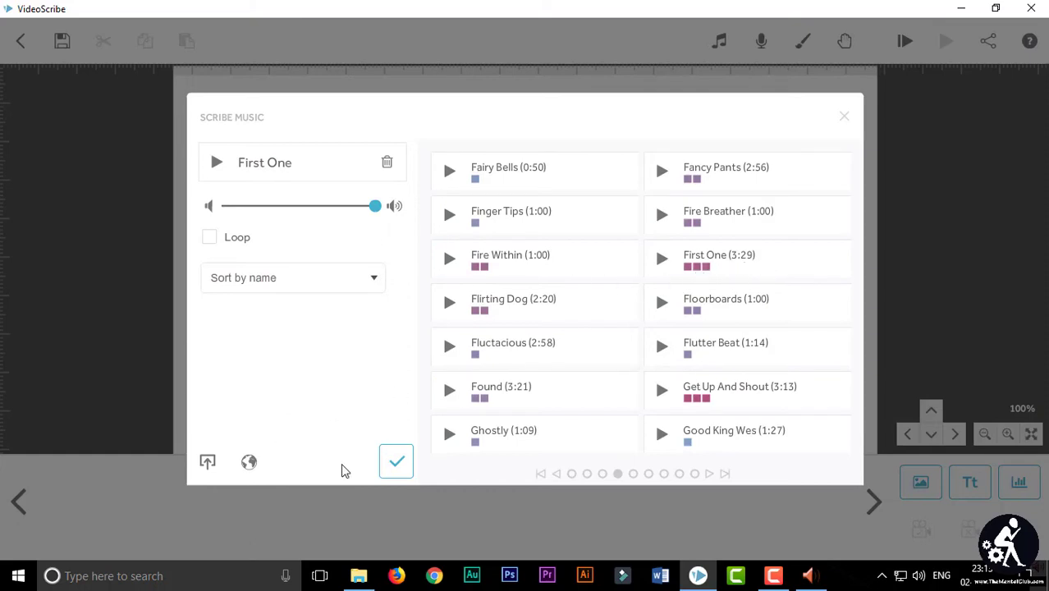
{"action": "left_click", "coordinate": [394, 466]}
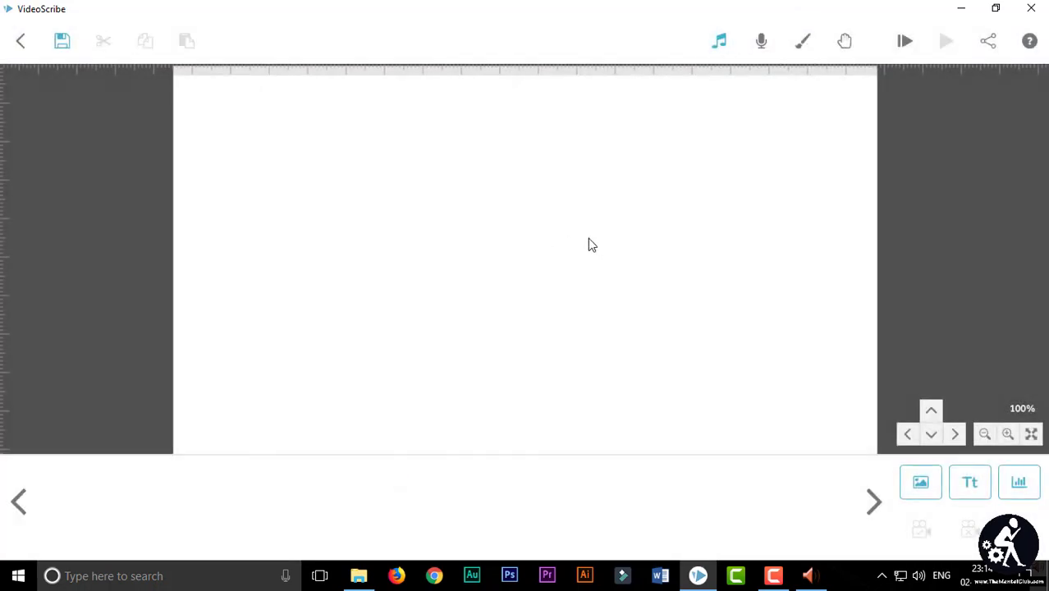
Step: Add a running-man image to the canvas, preview the animation, and bring up Save Scribe
{"action": "left_click", "coordinate": [908, 54]}
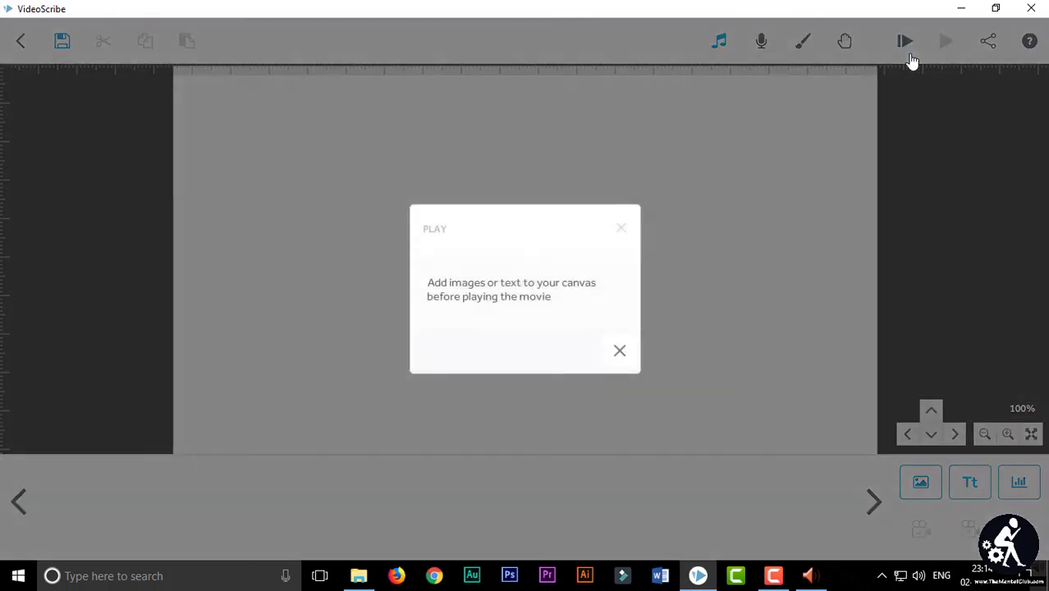
{"action": "left_click", "coordinate": [623, 351]}
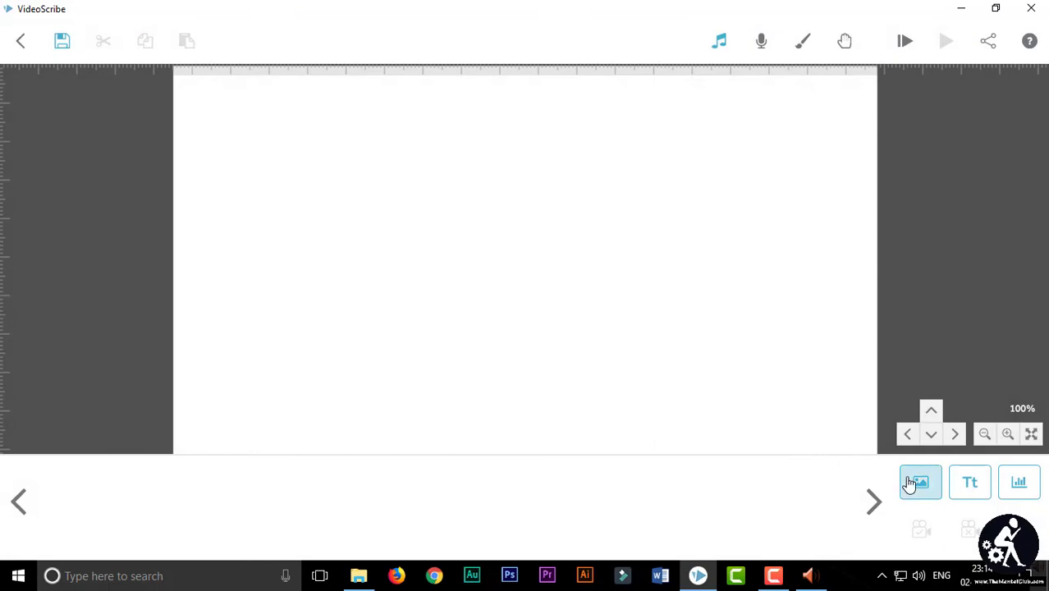
{"action": "left_click", "coordinate": [911, 483]}
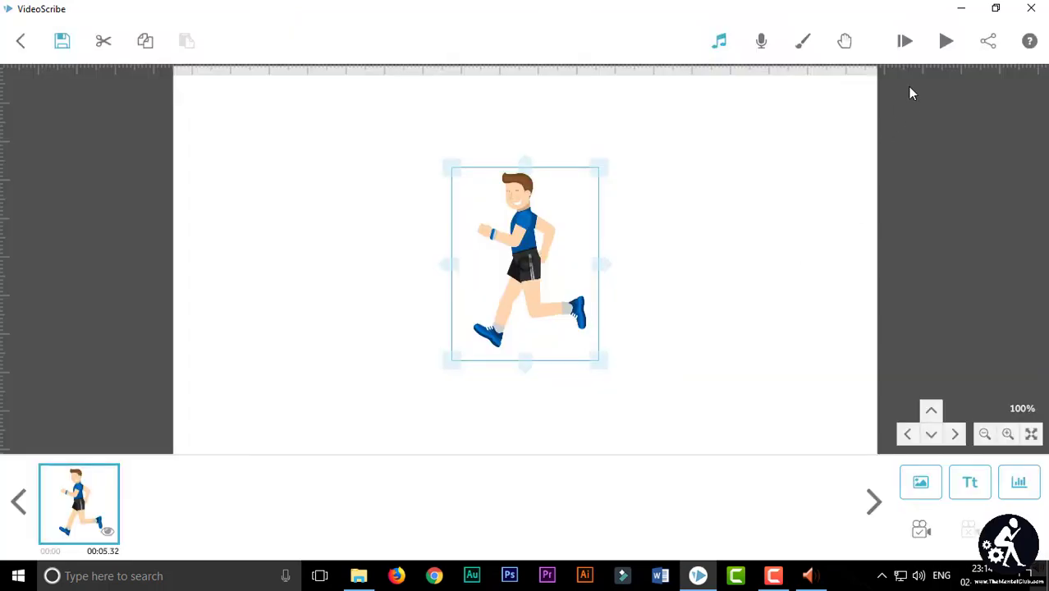
{"action": "left_click", "coordinate": [943, 45]}
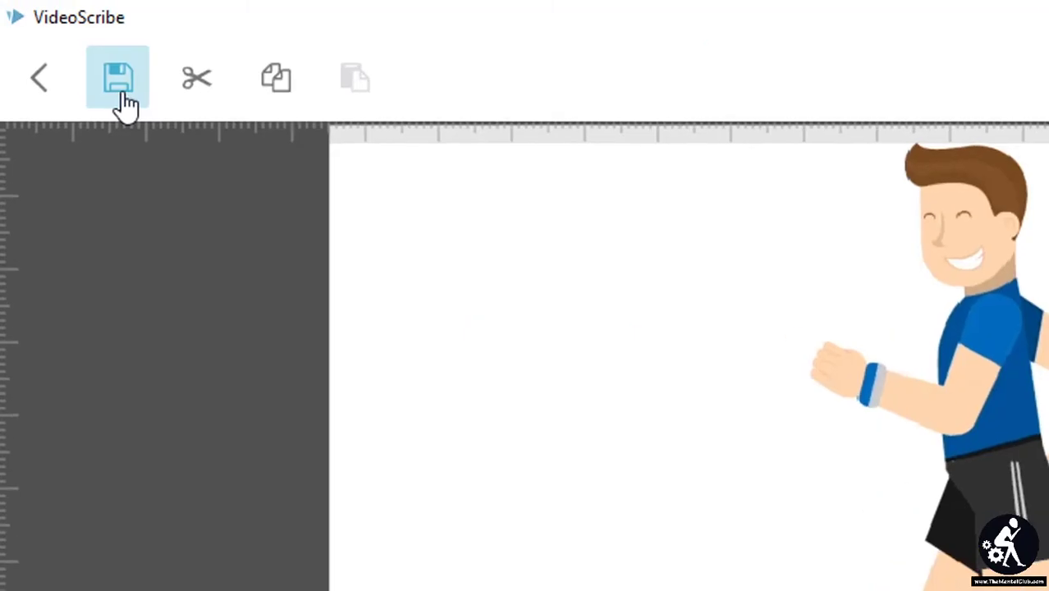
{"action": "left_click", "coordinate": [62, 40]}
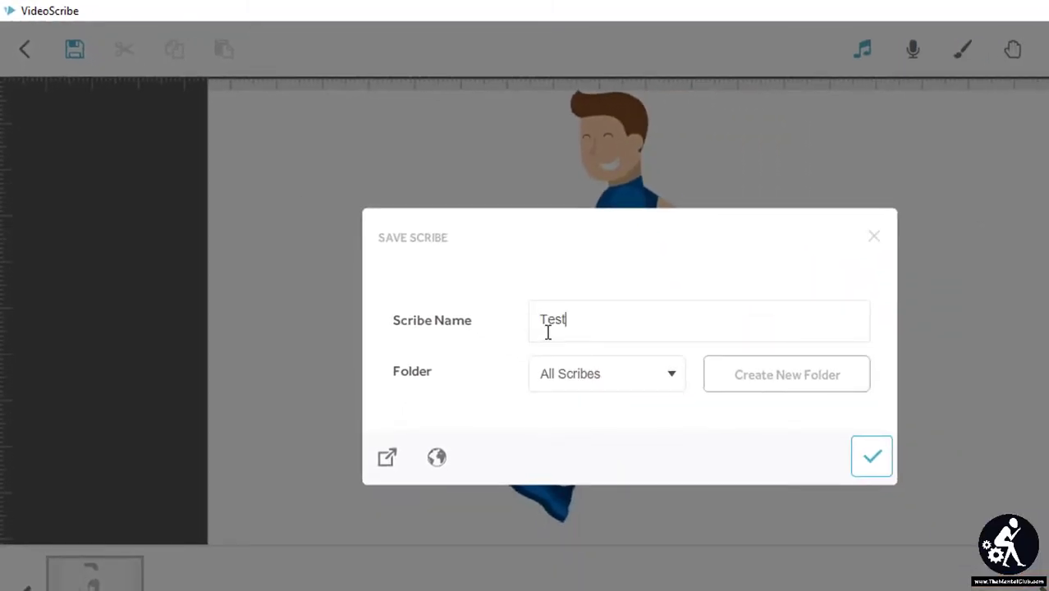
Step: Save the scribe as 'Test' and open its Local Store Documents folder holding 1544858529.backingtrack.mp3
{"action": "type", "text": "Test"}
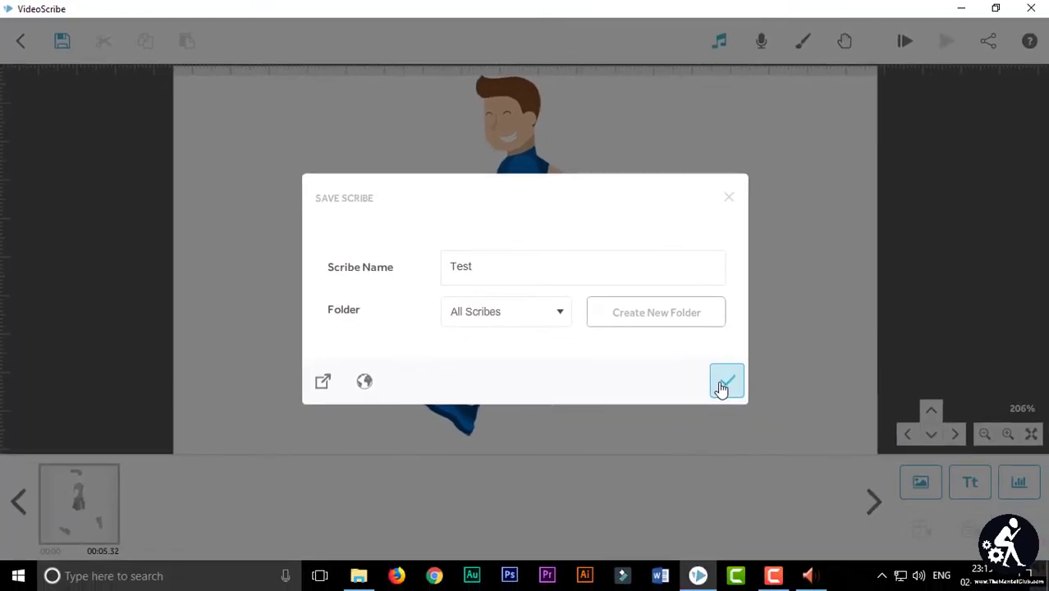
{"action": "left_click", "coordinate": [724, 385]}
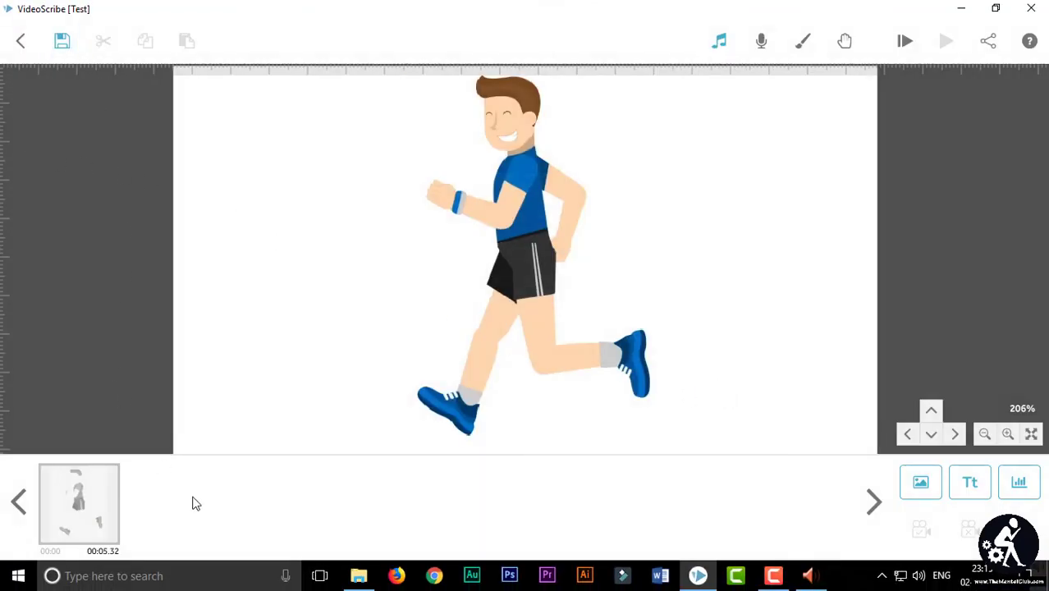
{"action": "left_click", "coordinate": [358, 576]}
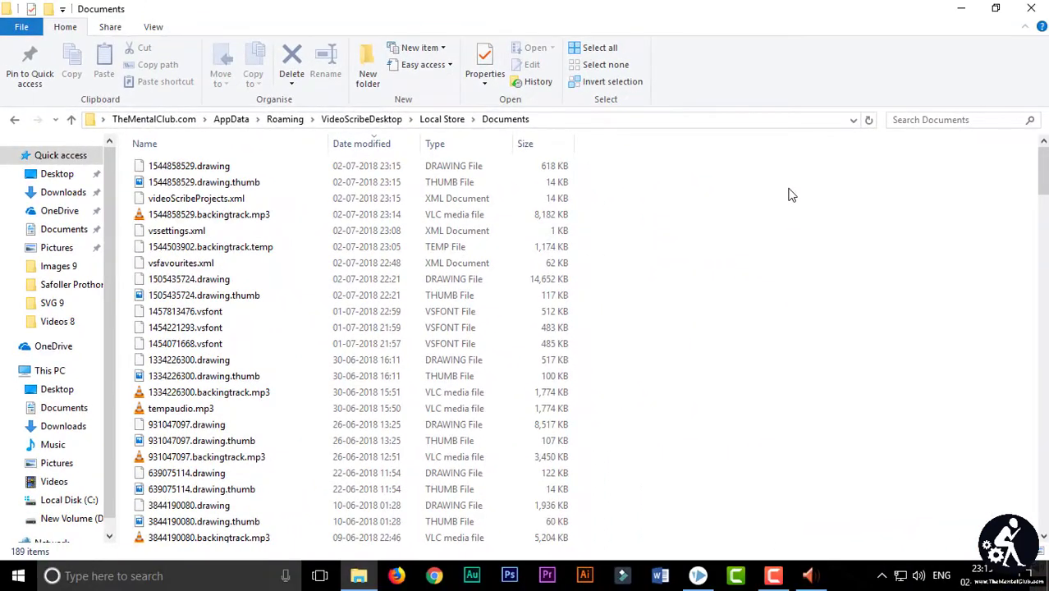
{"action": "right_click", "coordinate": [788, 194]}
{"action": "left_click", "coordinate": [891, 250]}
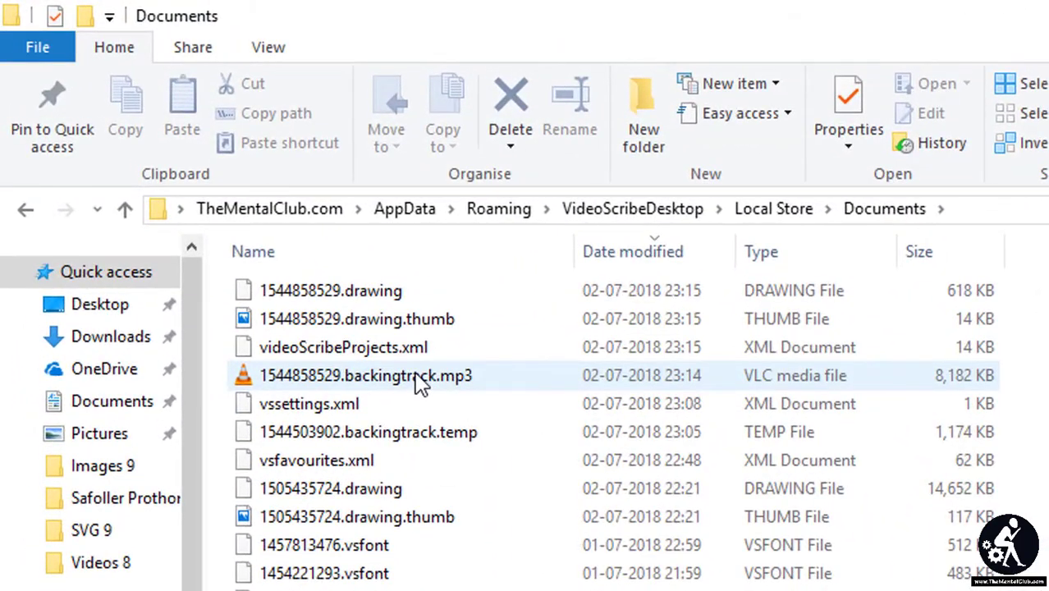
Step: Play 1544858529.backingtrack.mp3 in VLC to verify the track, then close VLC and return to VideoScribe
{"action": "double_click", "coordinate": [419, 379]}
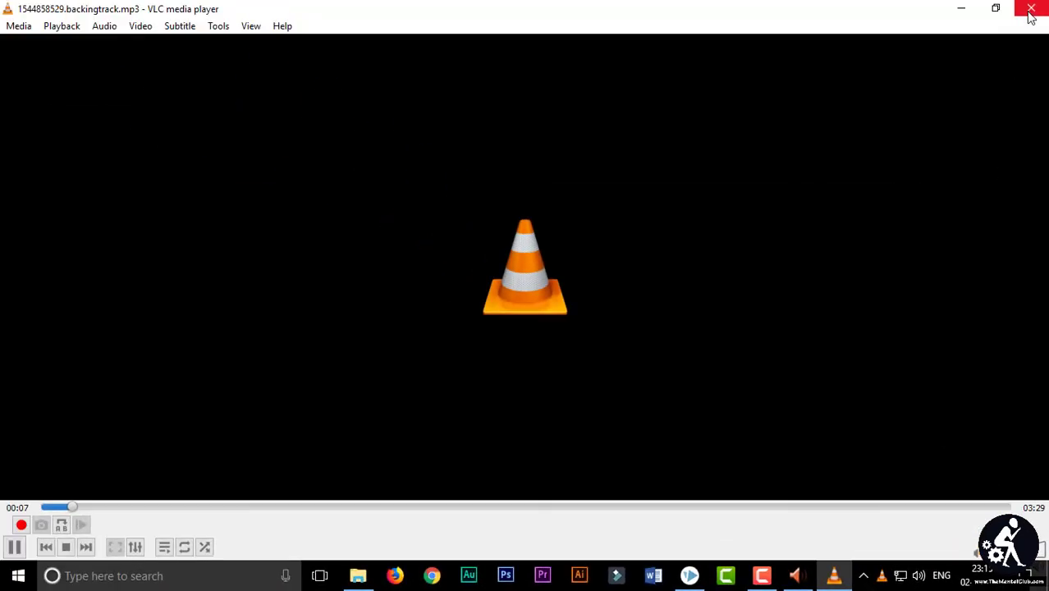
{"action": "left_click", "coordinate": [1032, 10]}
{"action": "left_click", "coordinate": [698, 578]}
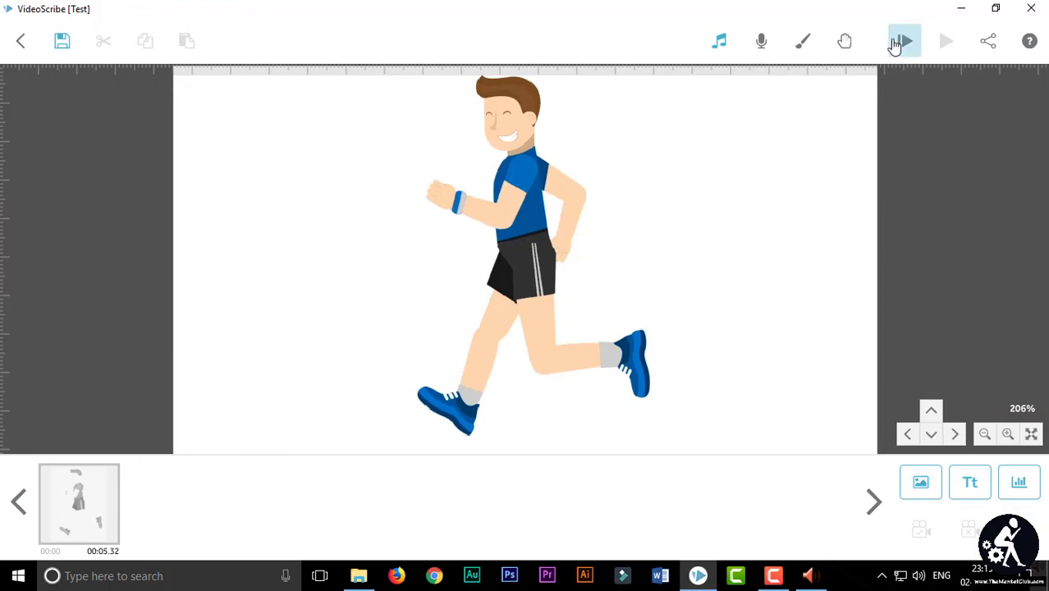
{"action": "left_click", "coordinate": [902, 41]}
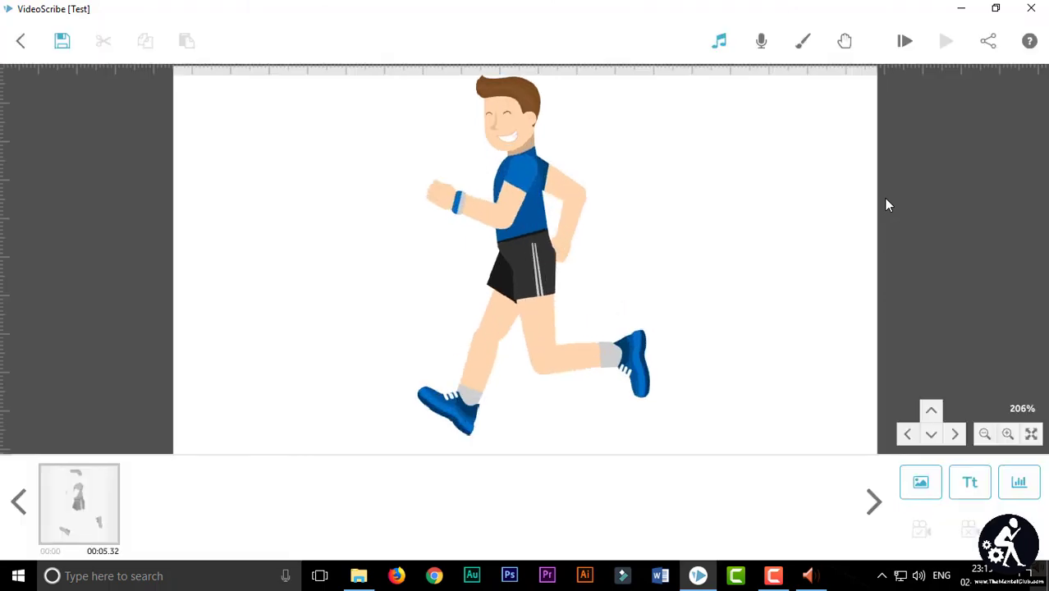
Step: Copy 1544858529.backingtrack.mp3 from Documents, paste it onto the desktop, and start renaming it
{"action": "left_click", "coordinate": [359, 576]}
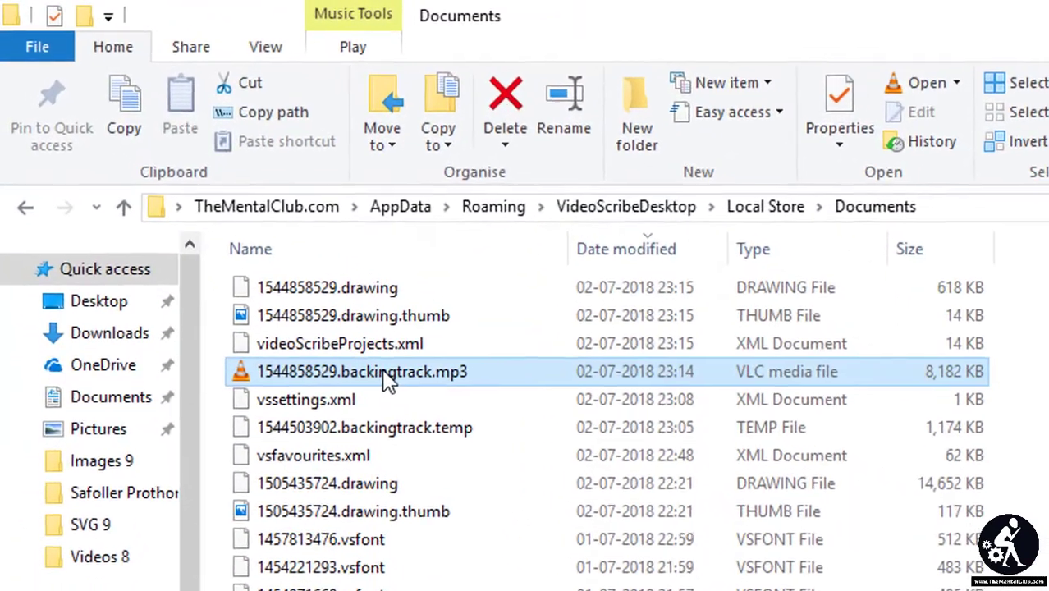
{"action": "right_click", "coordinate": [388, 380]}
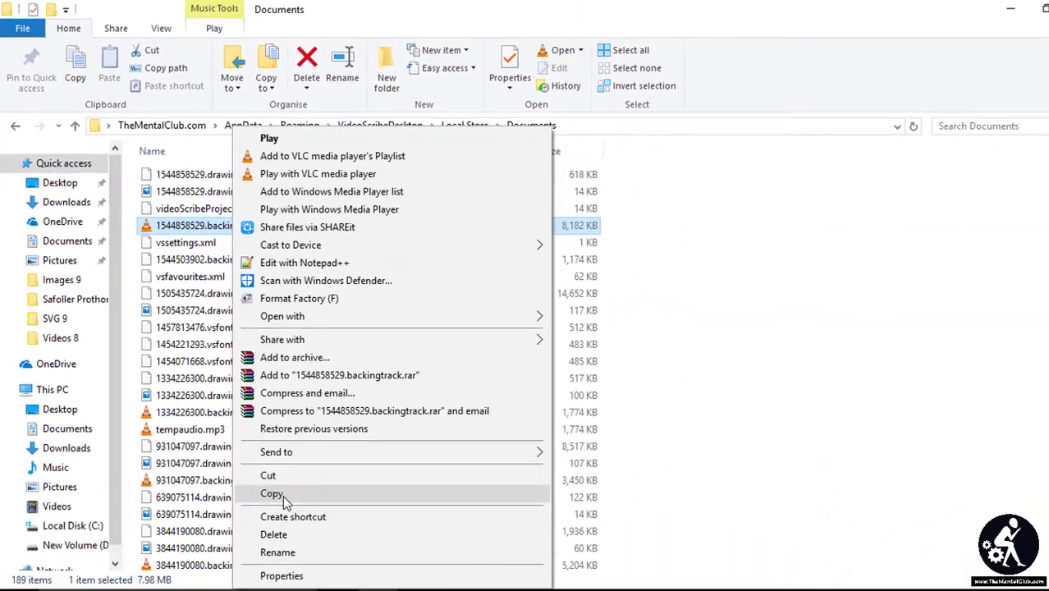
{"action": "left_click", "coordinate": [281, 496]}
{"action": "left_click", "coordinate": [1015, 10]}
{"action": "left_click", "coordinate": [985, 8]}
{"action": "right_click", "coordinate": [552, 185]}
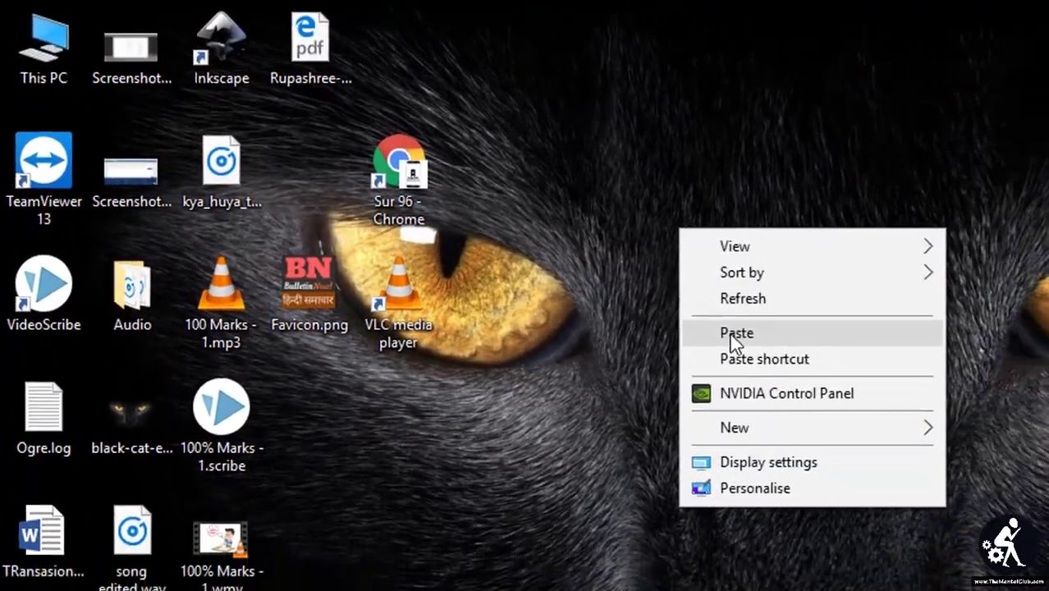
{"action": "left_click", "coordinate": [805, 363]}
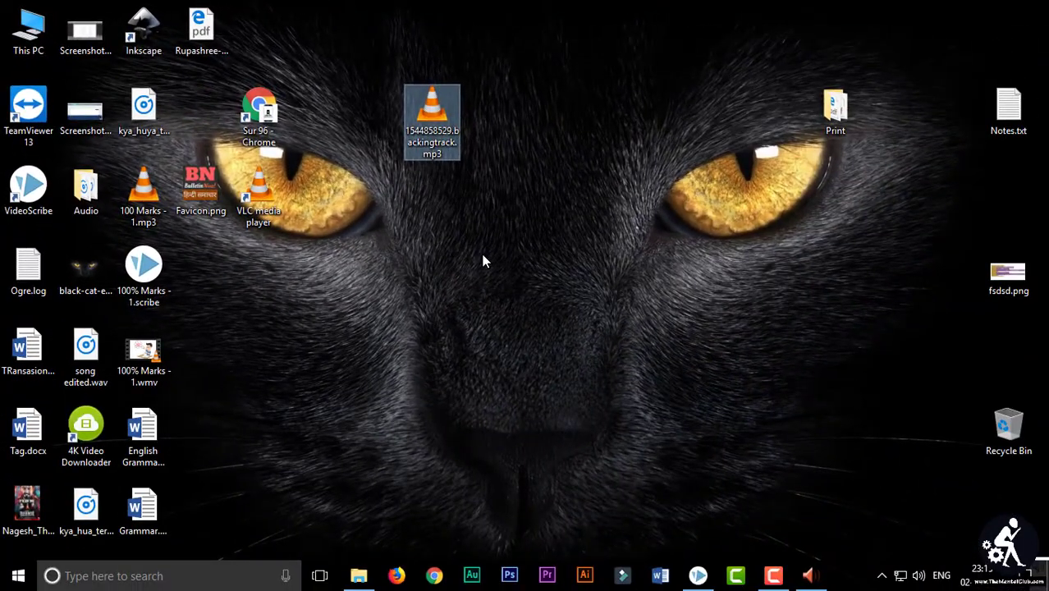
{"action": "key", "text": "F2"}
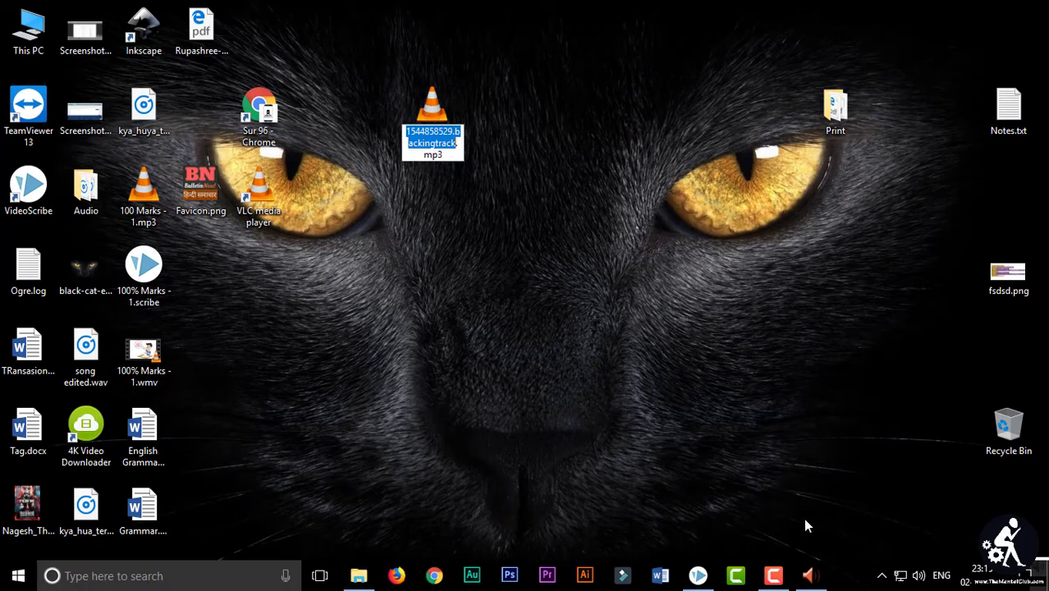
{"action": "left_click", "coordinate": [698, 575]}
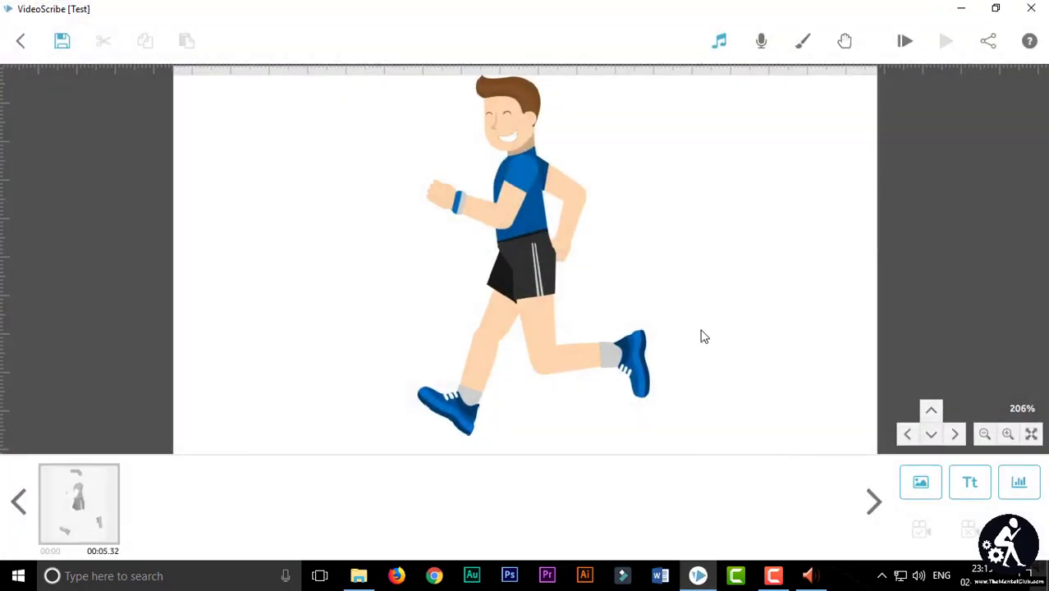
{"action": "left_click", "coordinate": [719, 40]}
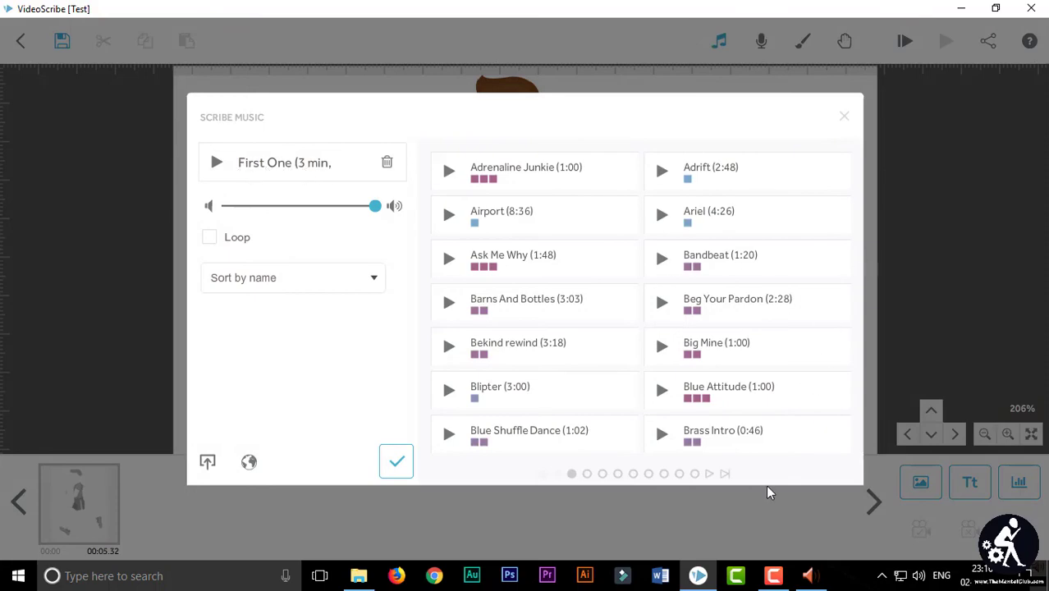
{"action": "left_click", "coordinate": [698, 576]}
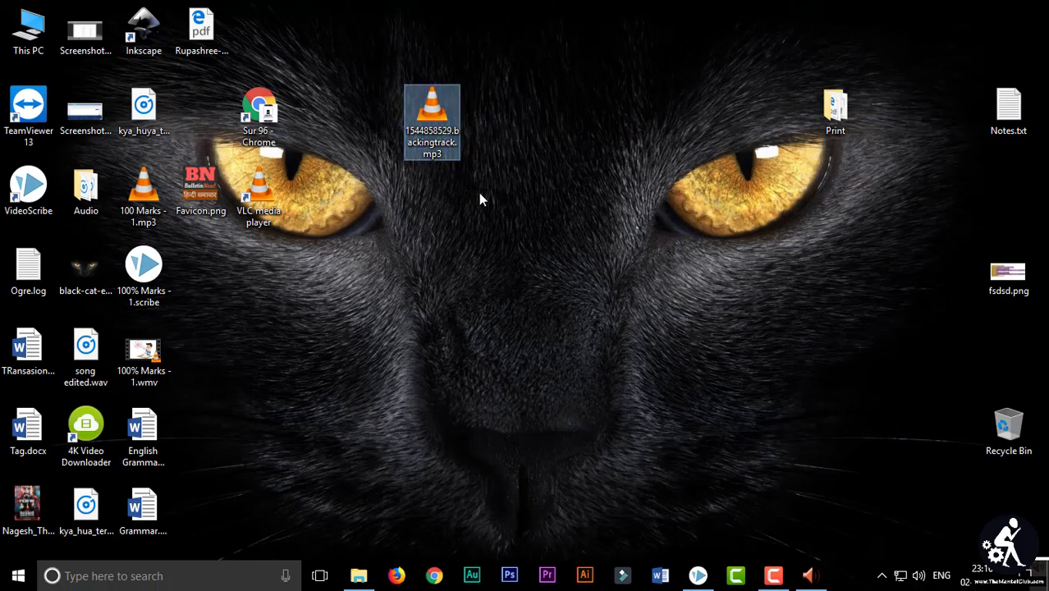
Step: Rename the desktop copy of the backing track to 'First One.mp3'
{"action": "key", "text": "F2"}
{"action": "type", "text": "First One.mp3"}
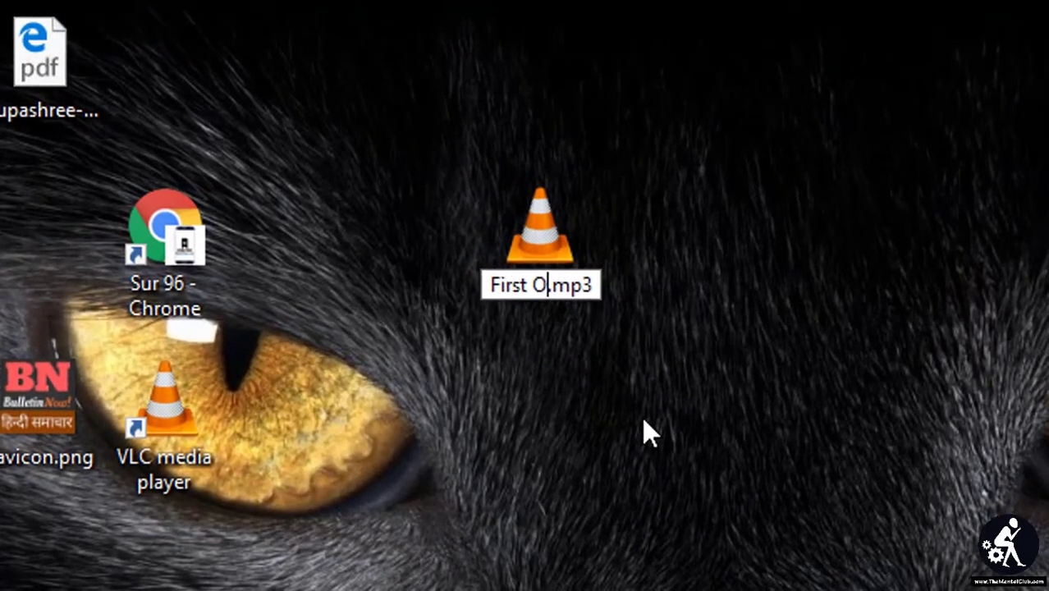
{"action": "key", "text": "Return"}
Step: Check that First One.mp3 plays in VLC, then close VLC and refresh the desktop
{"action": "double_click", "coordinate": [433, 111]}
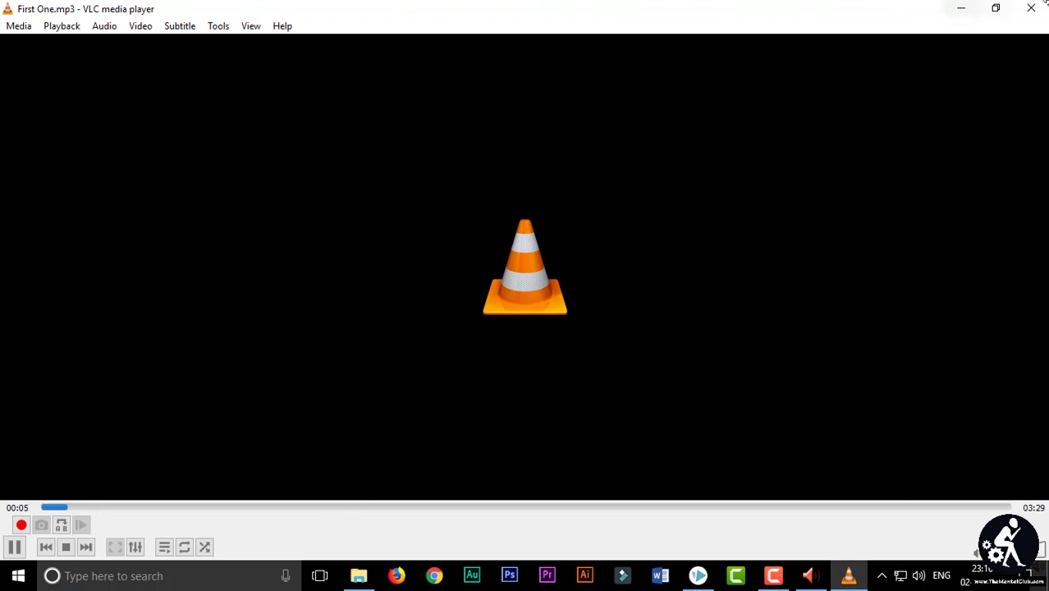
{"action": "left_click", "coordinate": [1031, 7]}
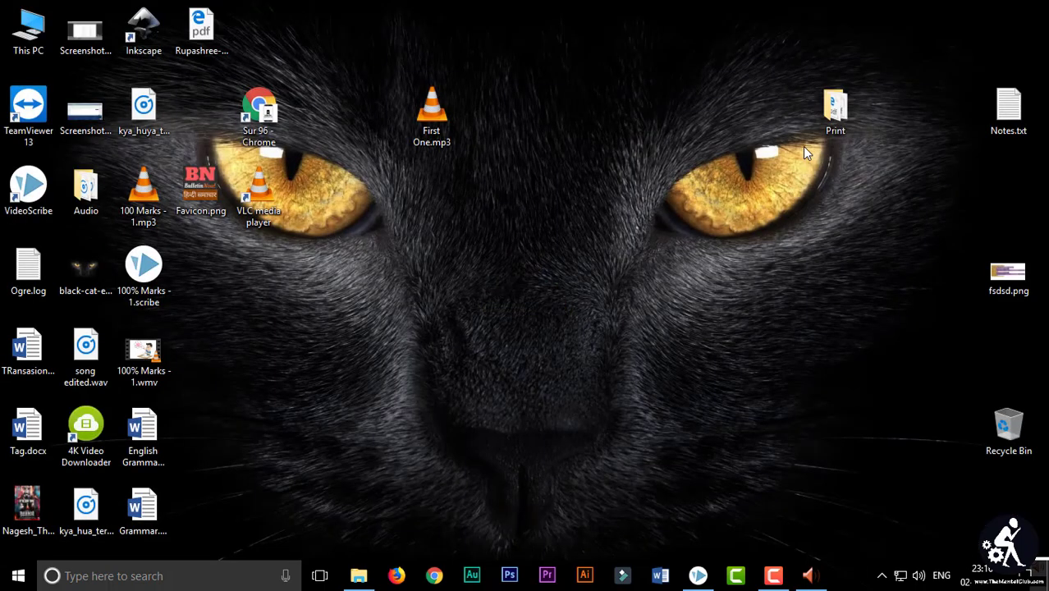
{"action": "right_click", "coordinate": [529, 197]}
{"action": "left_click", "coordinate": [562, 243]}
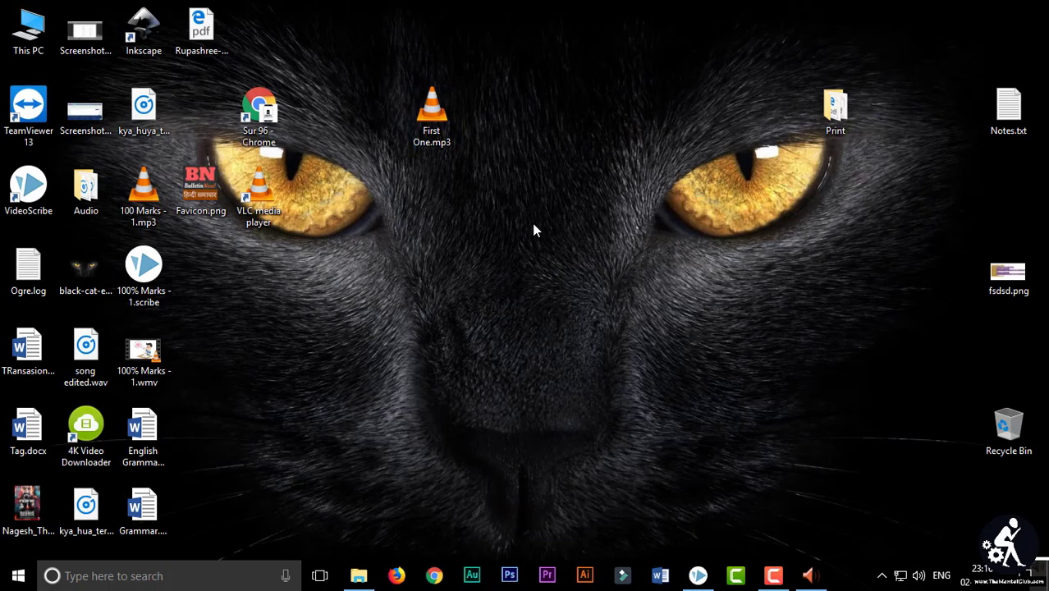